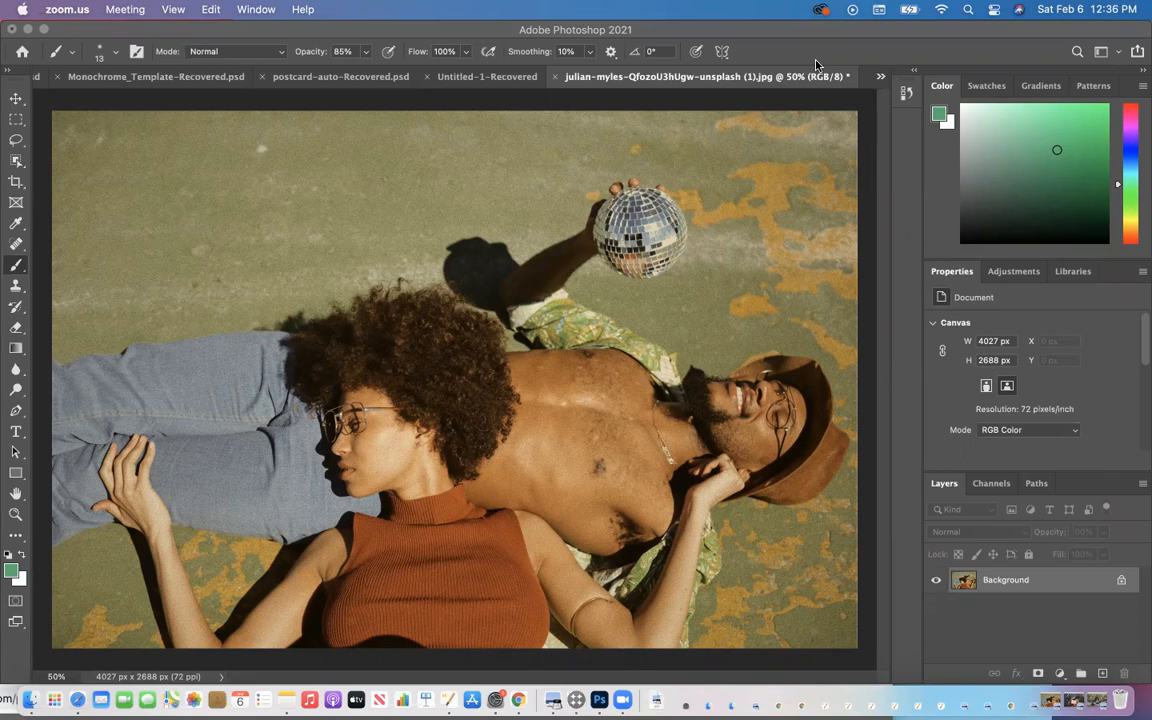
pyautogui.click(401, 38)
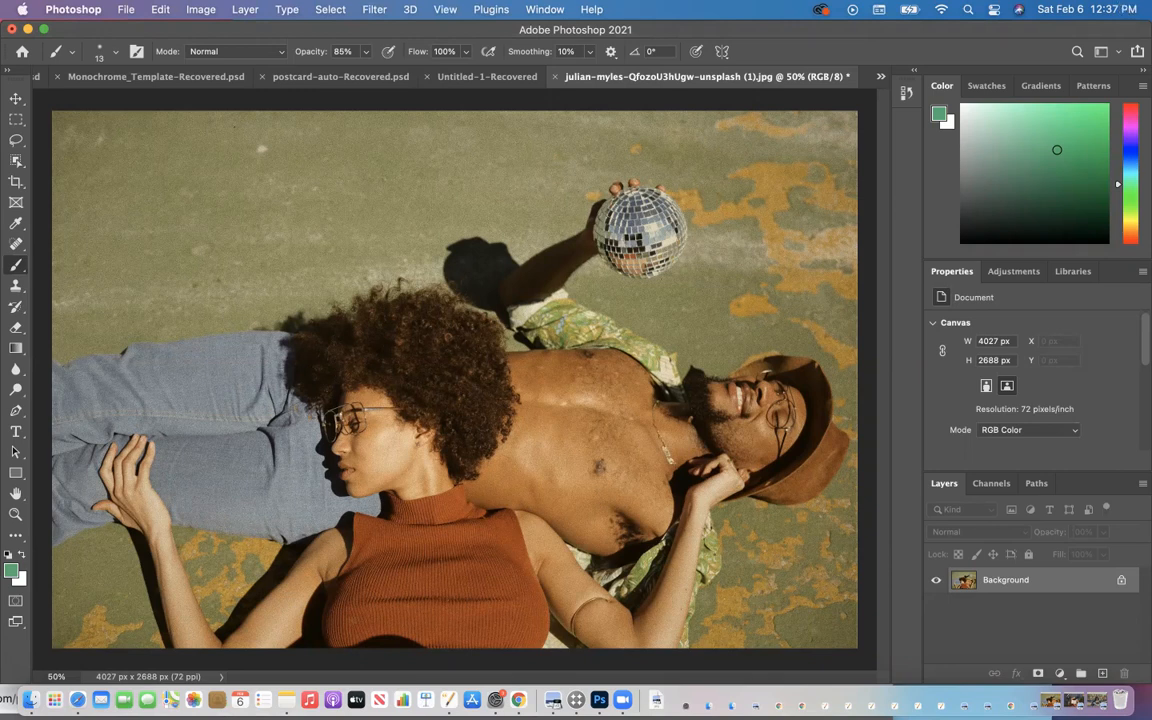
pyautogui.click(125, 10)
pyautogui.moveTo(270, 12)
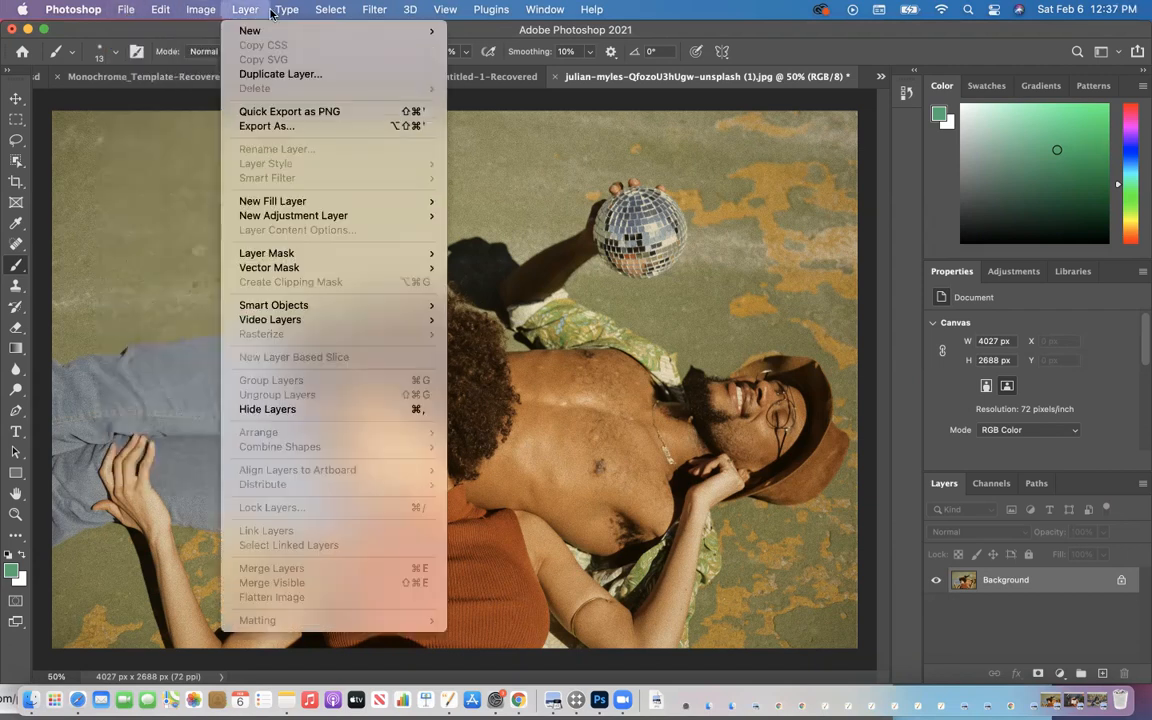
pyautogui.moveTo(374, 10)
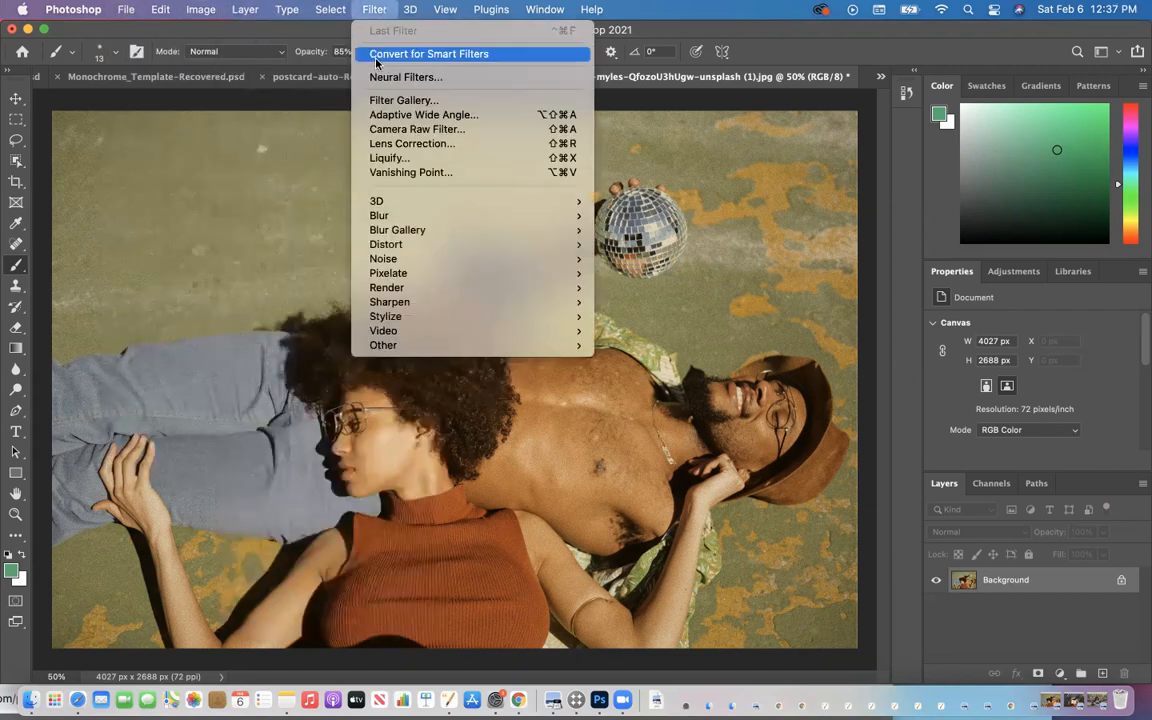
pyautogui.click(245, 37)
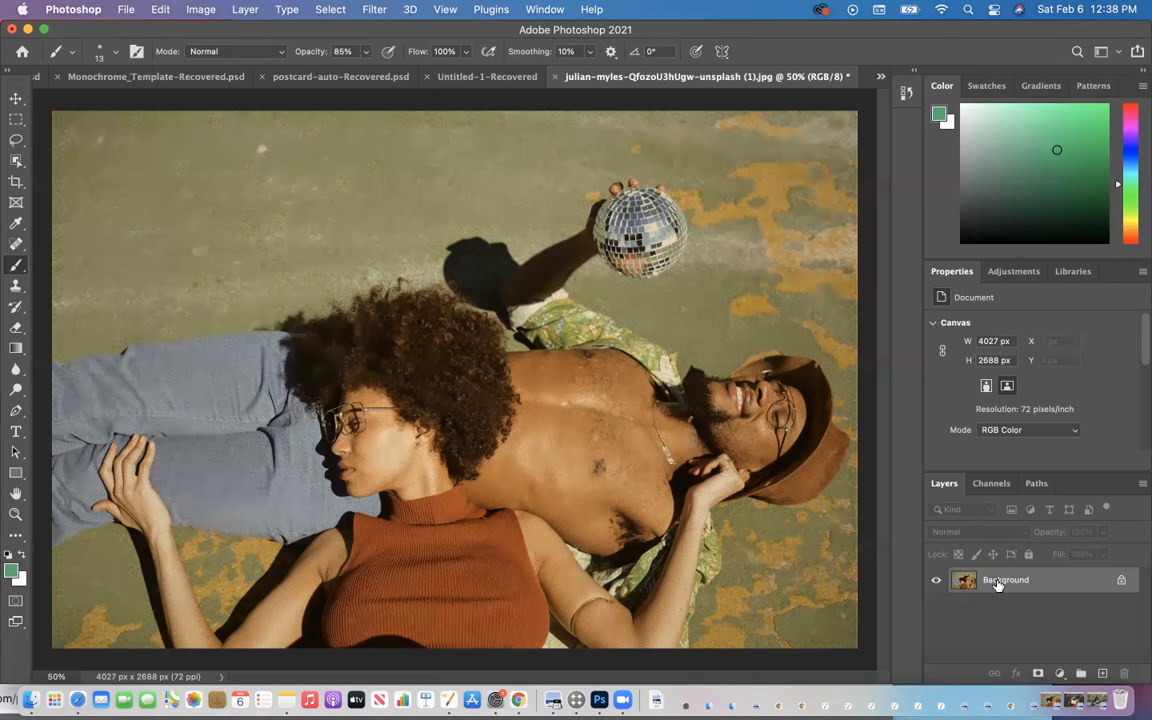
# - Duplicate the Background layer and name the copy "Autotone Version"
pyautogui.rightClick(997, 585)
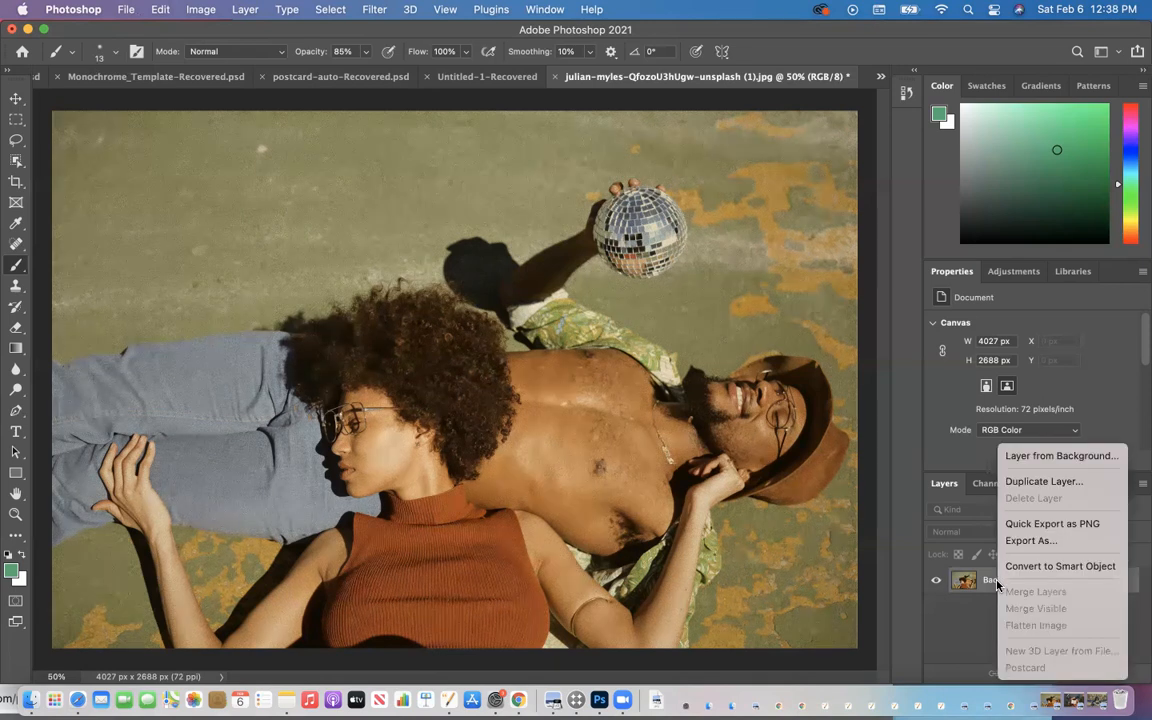
pyautogui.click(1027, 484)
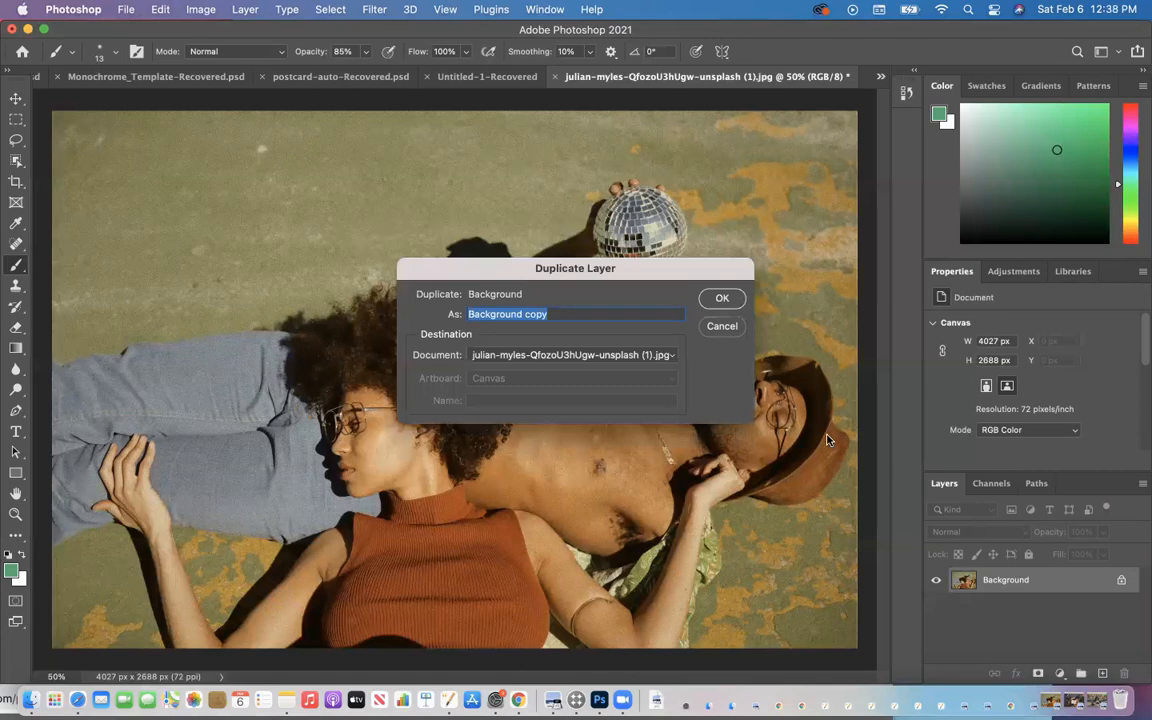
pyautogui.write('Auto')
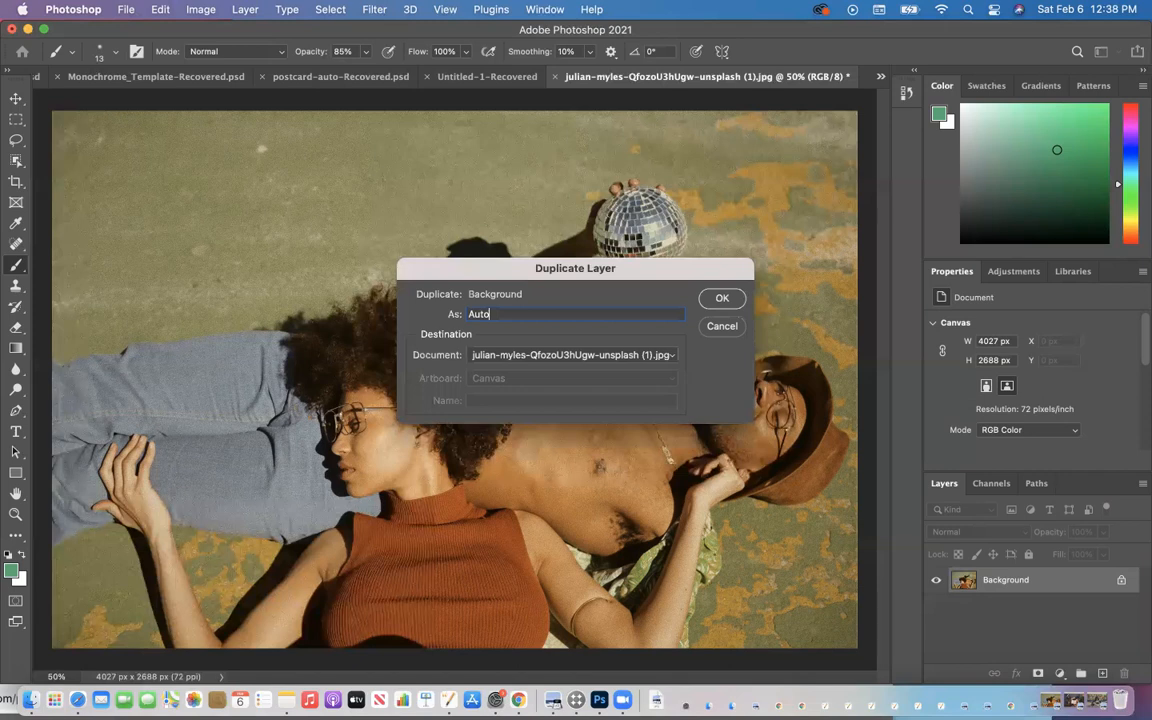
pyautogui.write('tone Version')
pyautogui.click(722, 300)
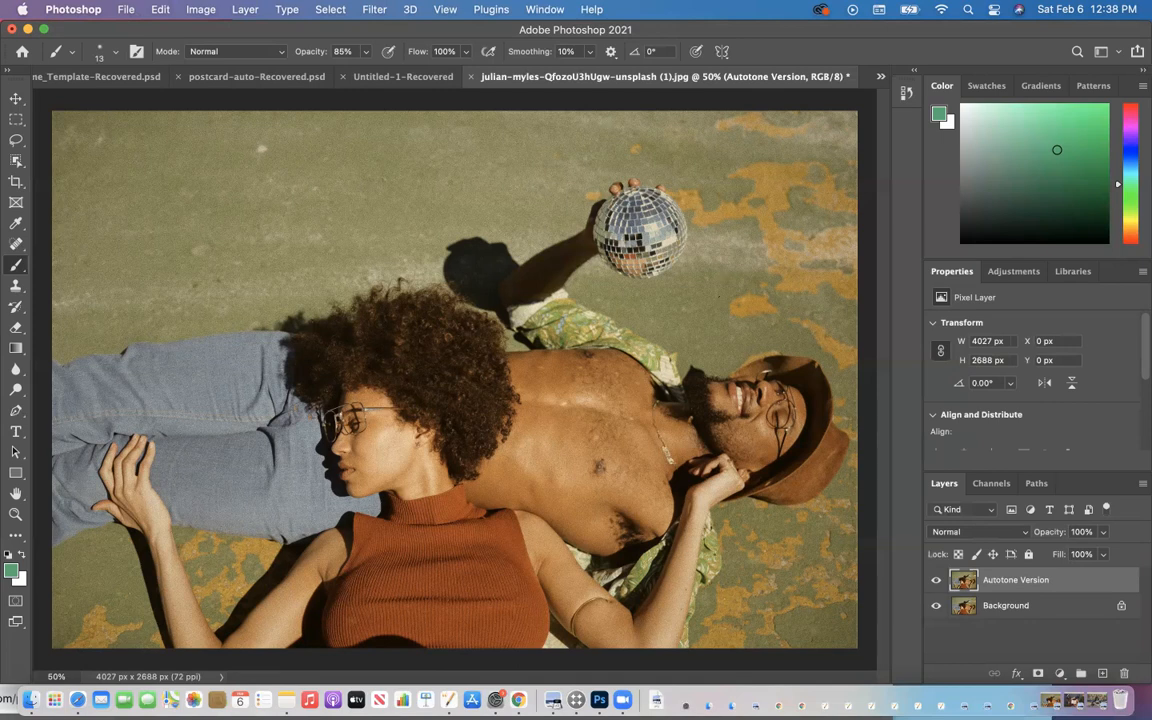
# - Apply Auto Tone to the Autotone Version layer and compare it with the original by toggling its visibility
pyautogui.click(198, 10)
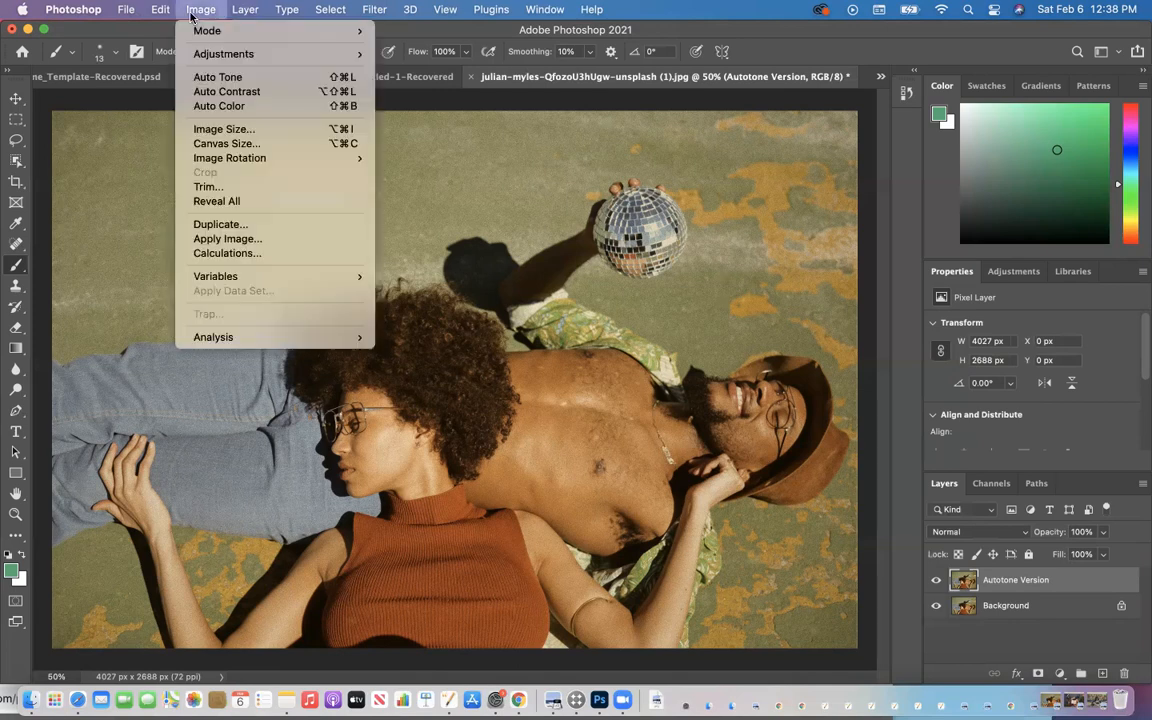
pyautogui.click(214, 78)
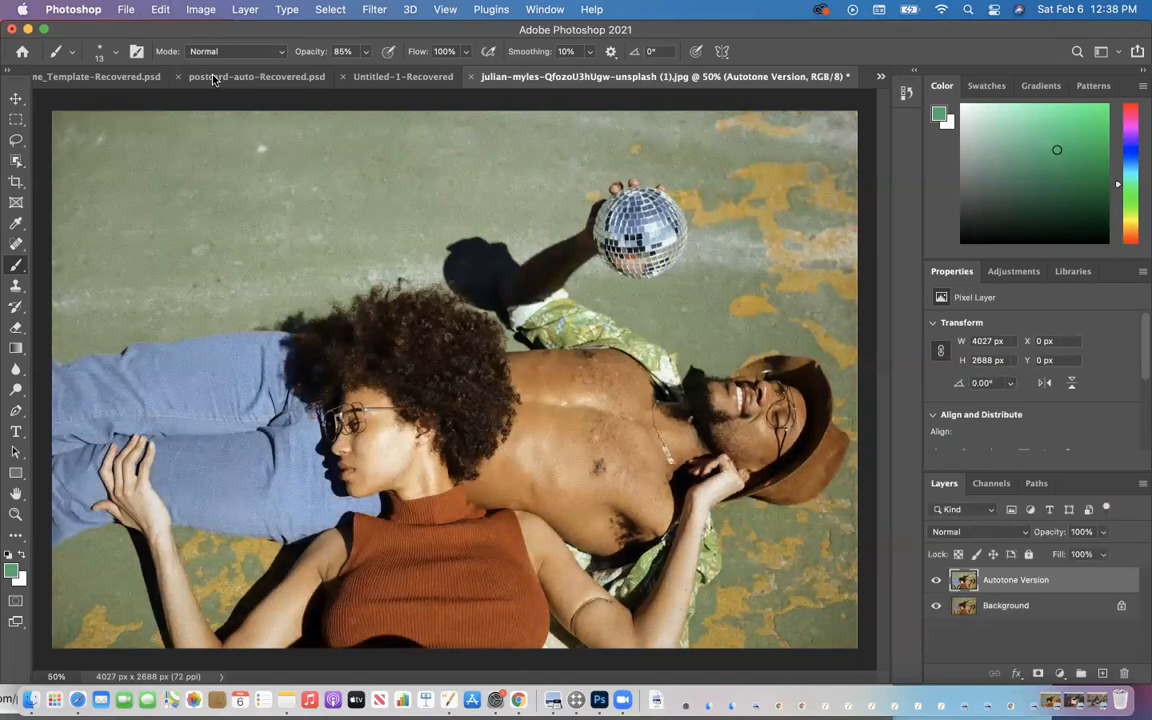
pyautogui.click(936, 585)
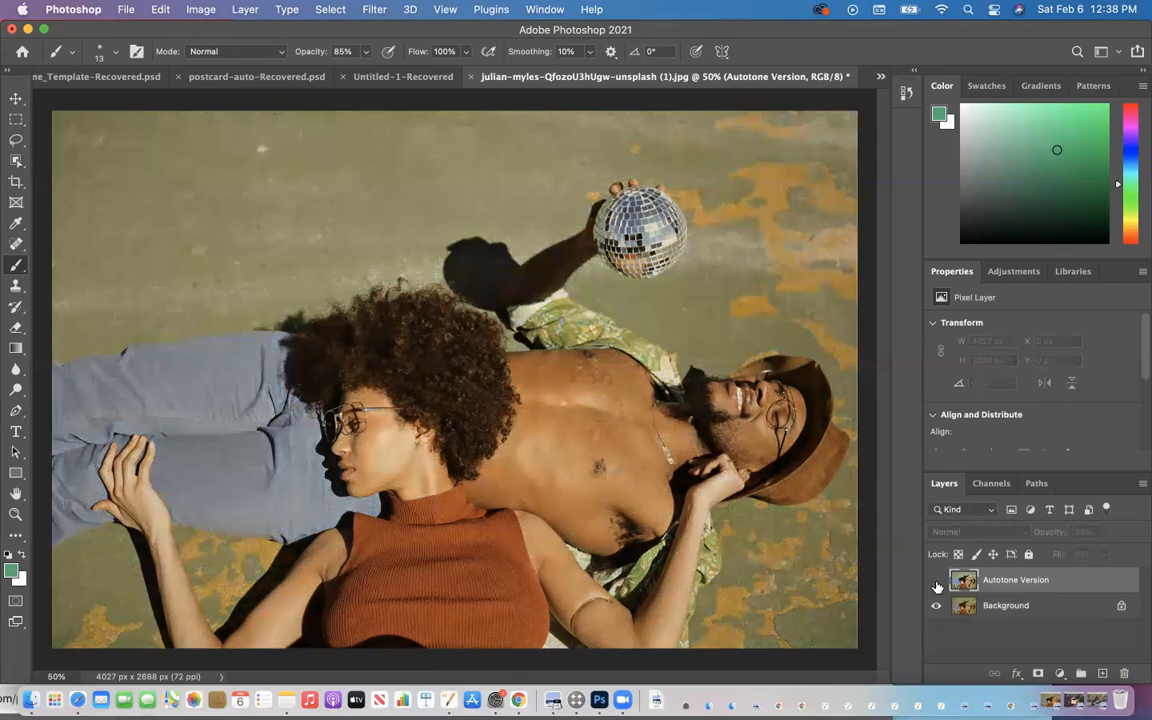
pyautogui.click(936, 585)
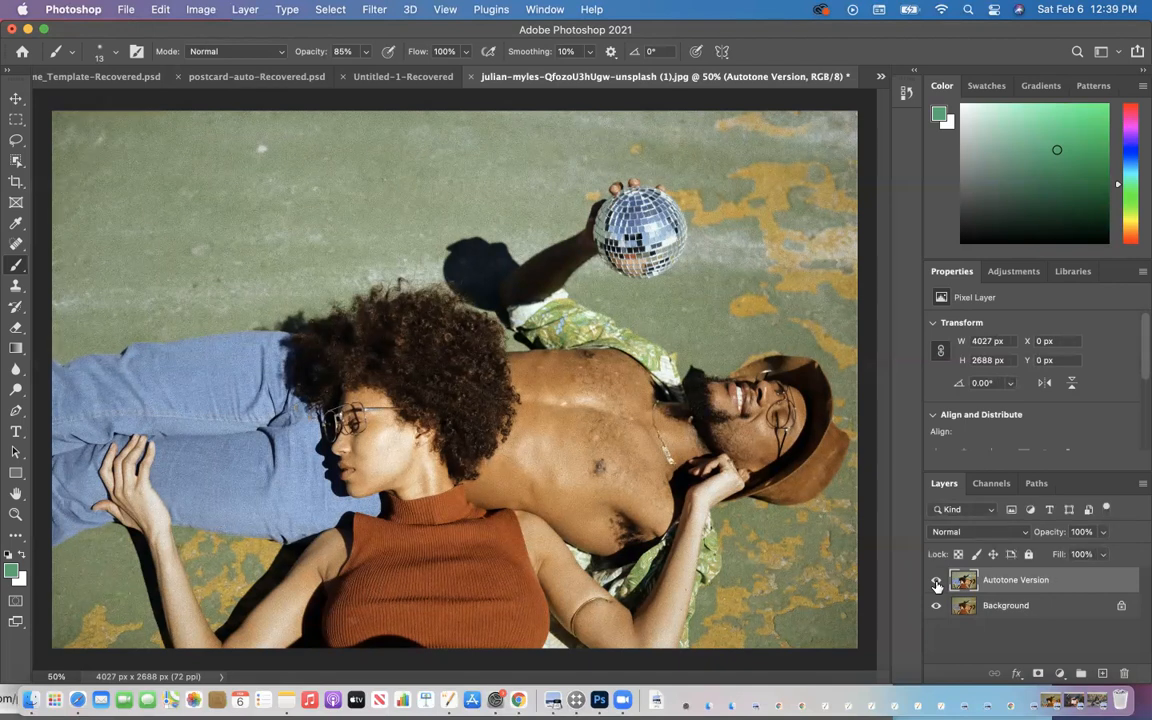
# - Duplicate the Background layer again and name the copy "Auto Contrast"
pyautogui.rightClick(998, 606)
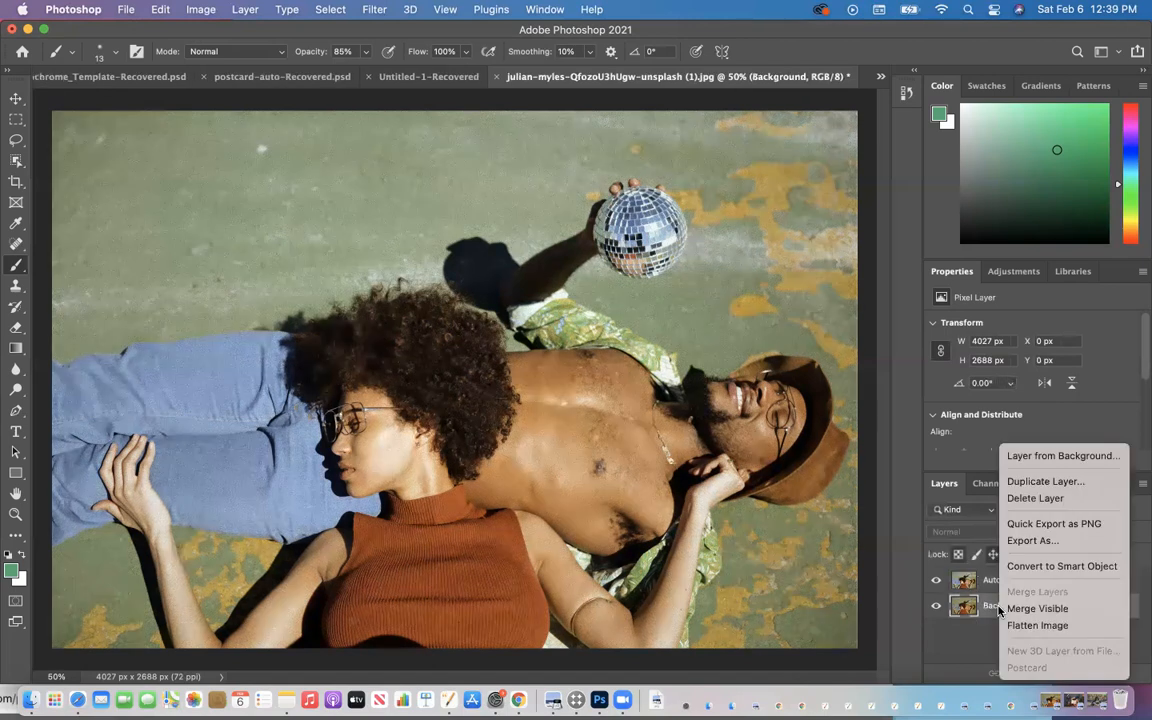
pyautogui.click(1027, 485)
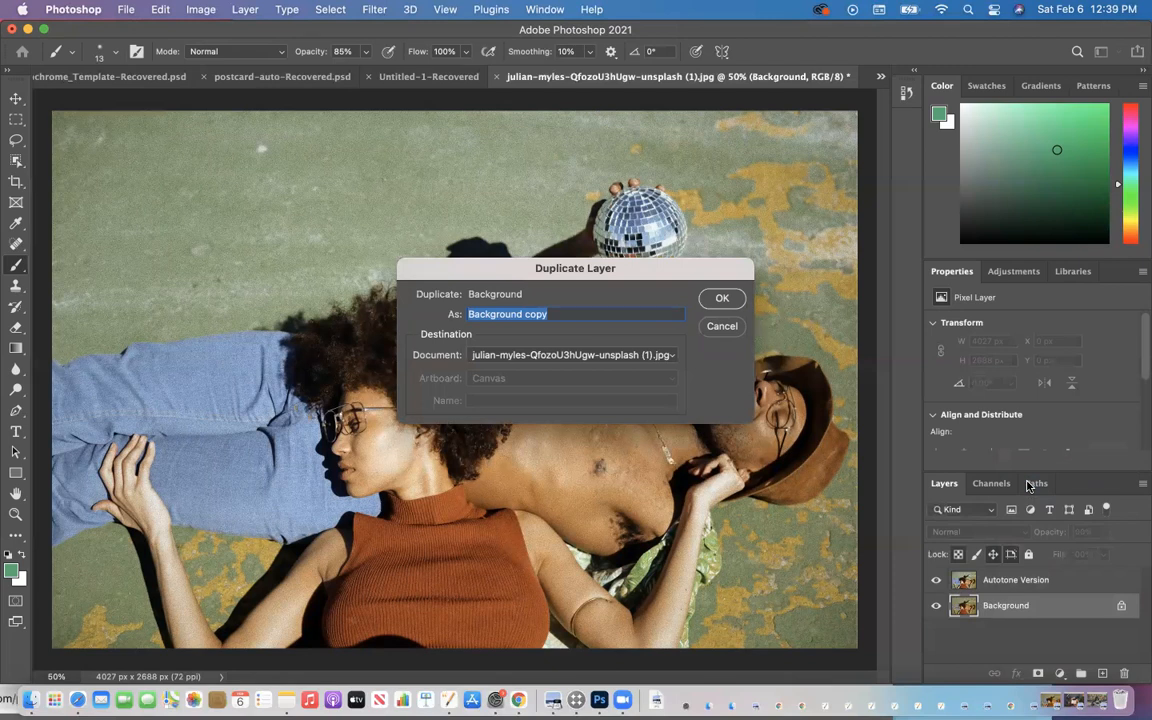
pyautogui.write('Au')
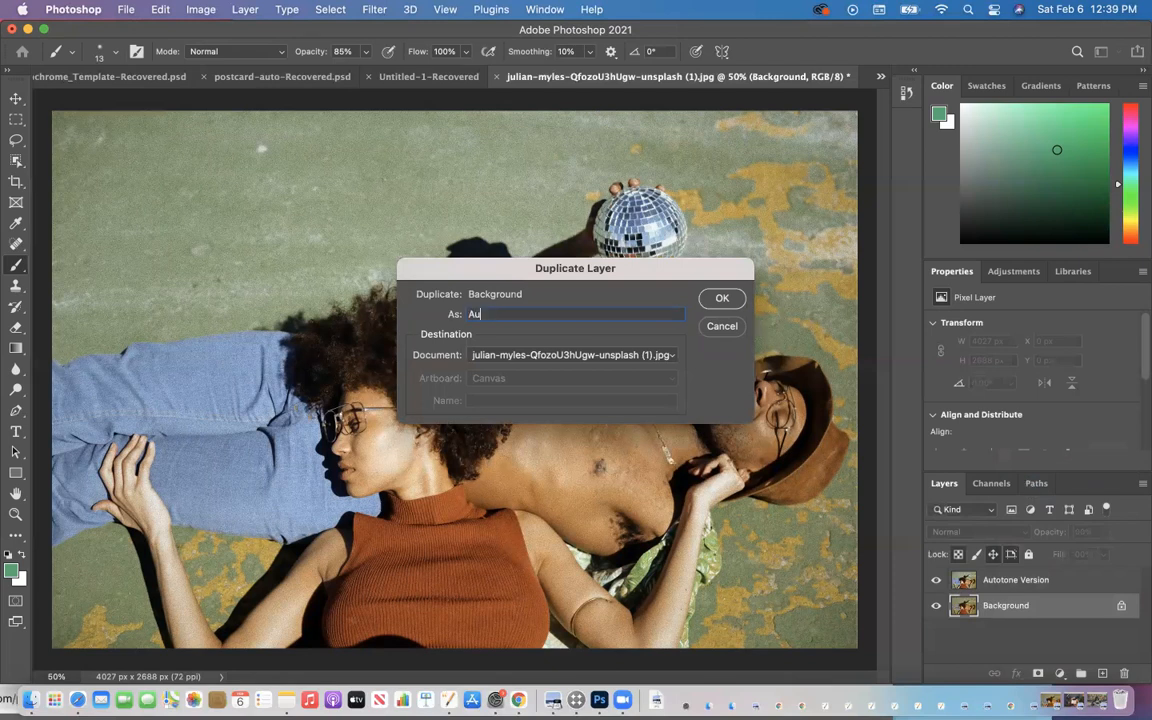
pyautogui.write('toc')
pyautogui.press('BackSpace')
pyautogui.write('Contrast')
pyautogui.click(724, 300)
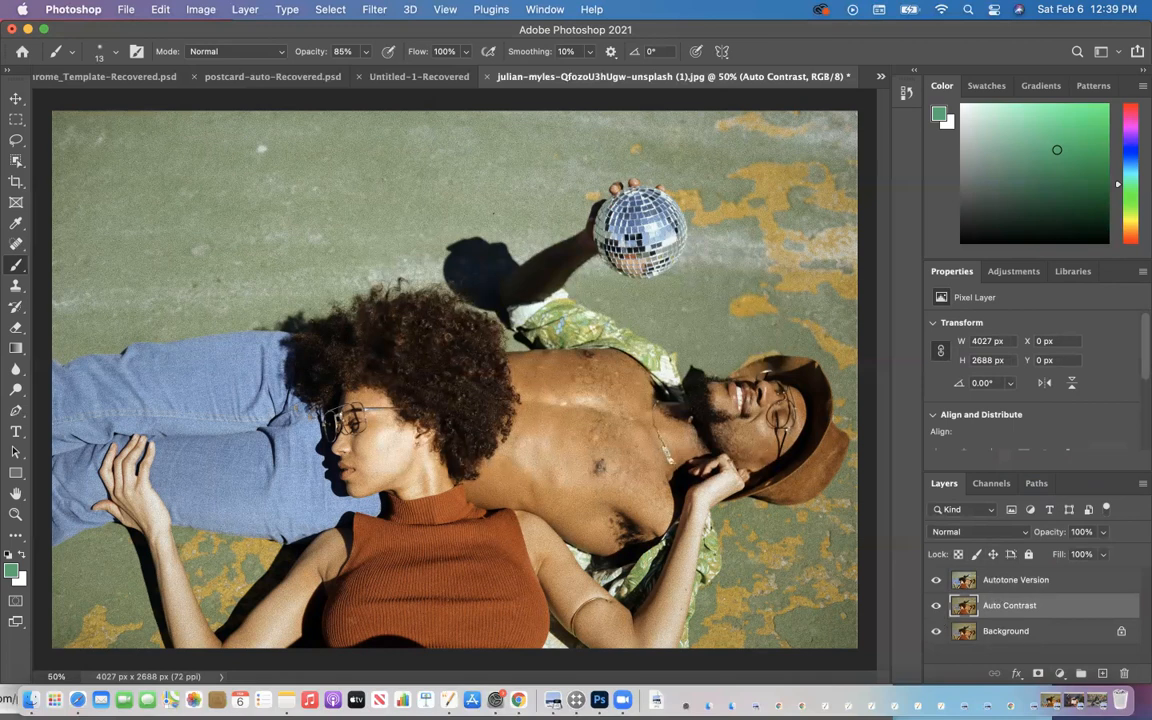
# - Apply Auto Contrast to the Auto Contrast layer and compare the versions by toggling the visibility of both copies
pyautogui.click(202, 10)
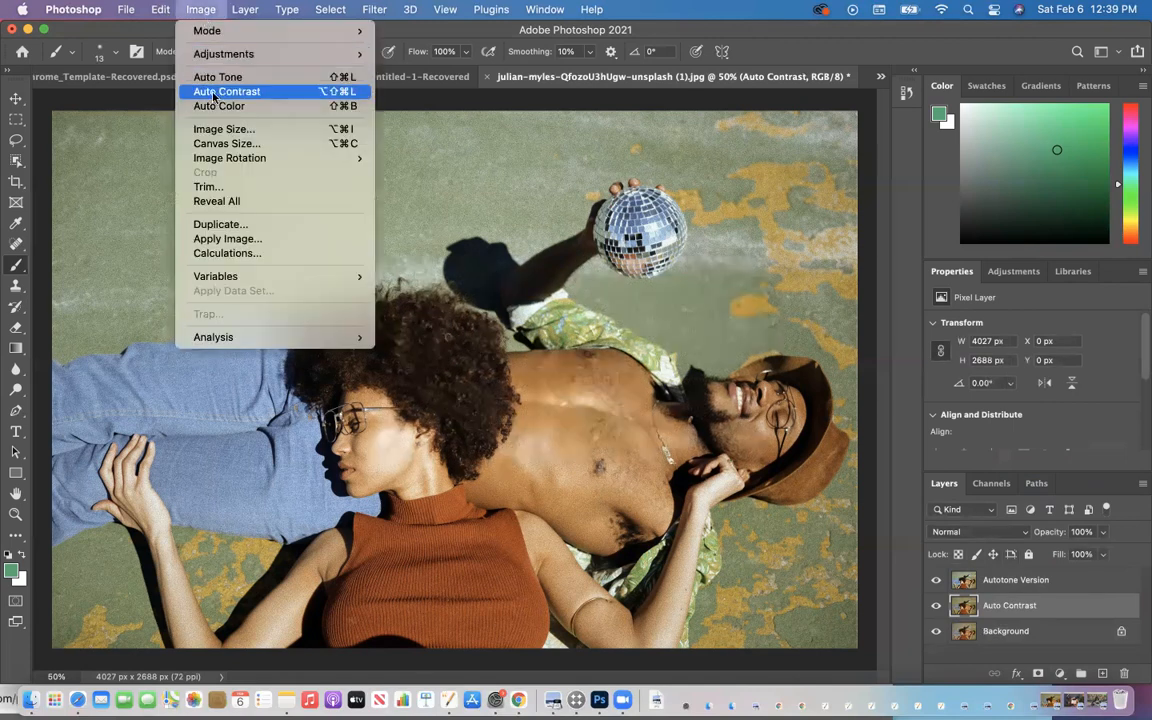
pyautogui.click(194, 89)
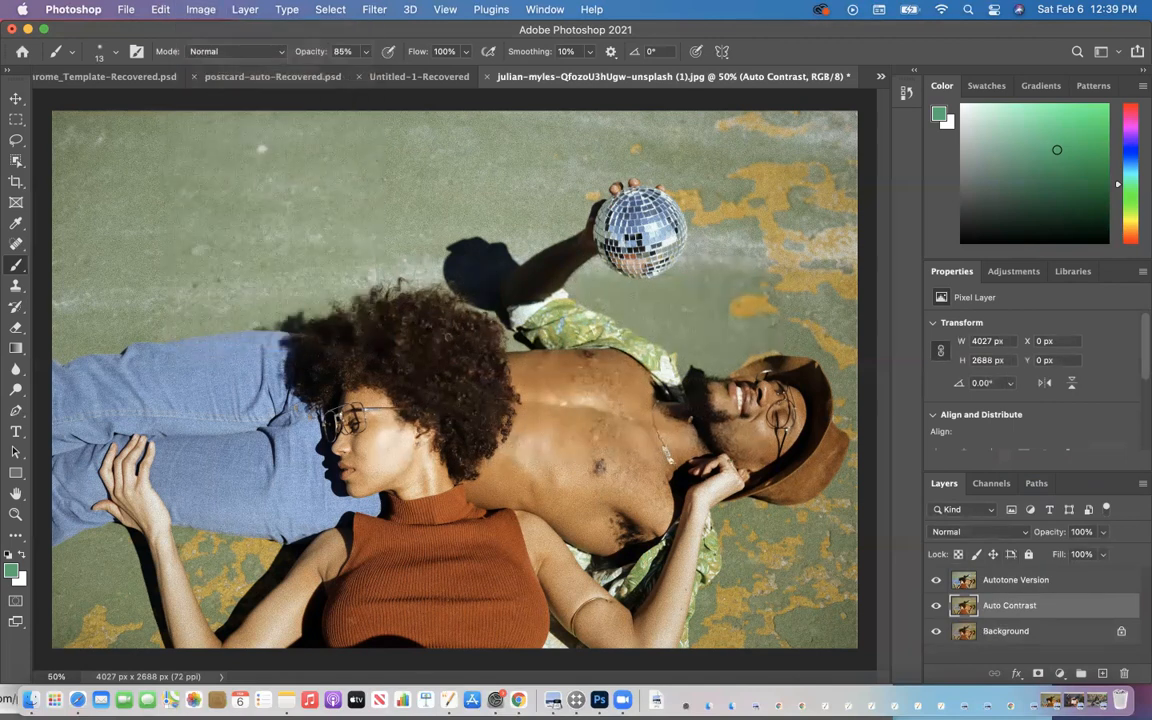
pyautogui.click(936, 580)
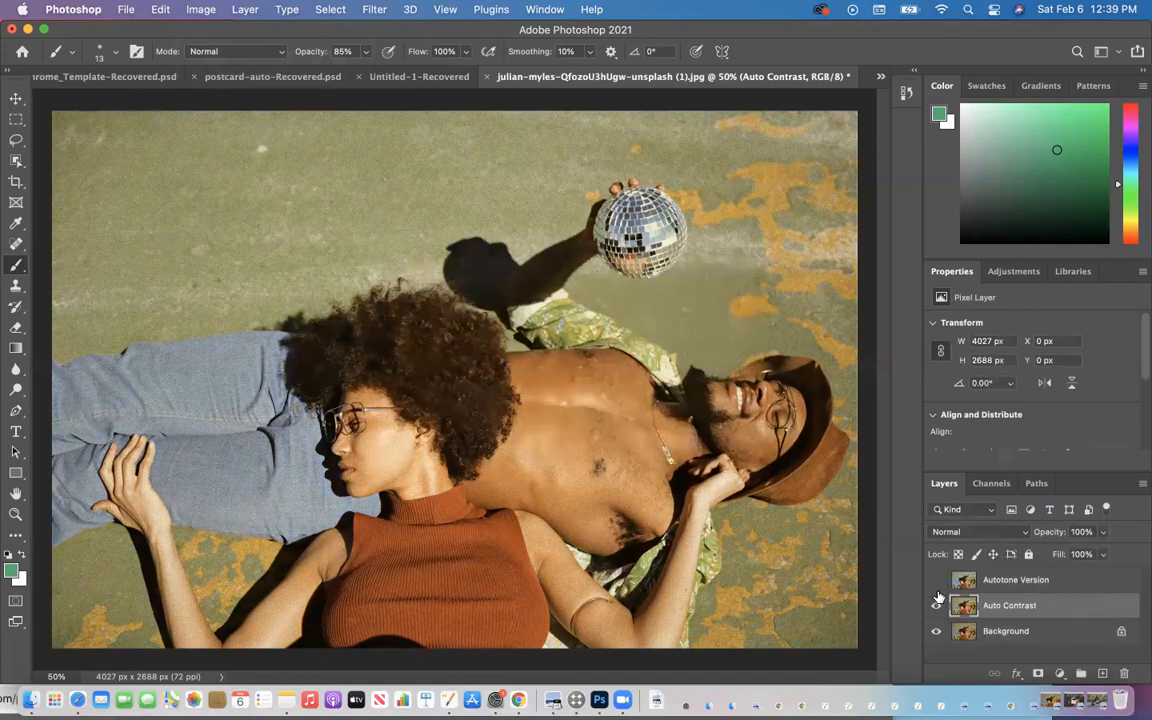
pyautogui.click(937, 606)
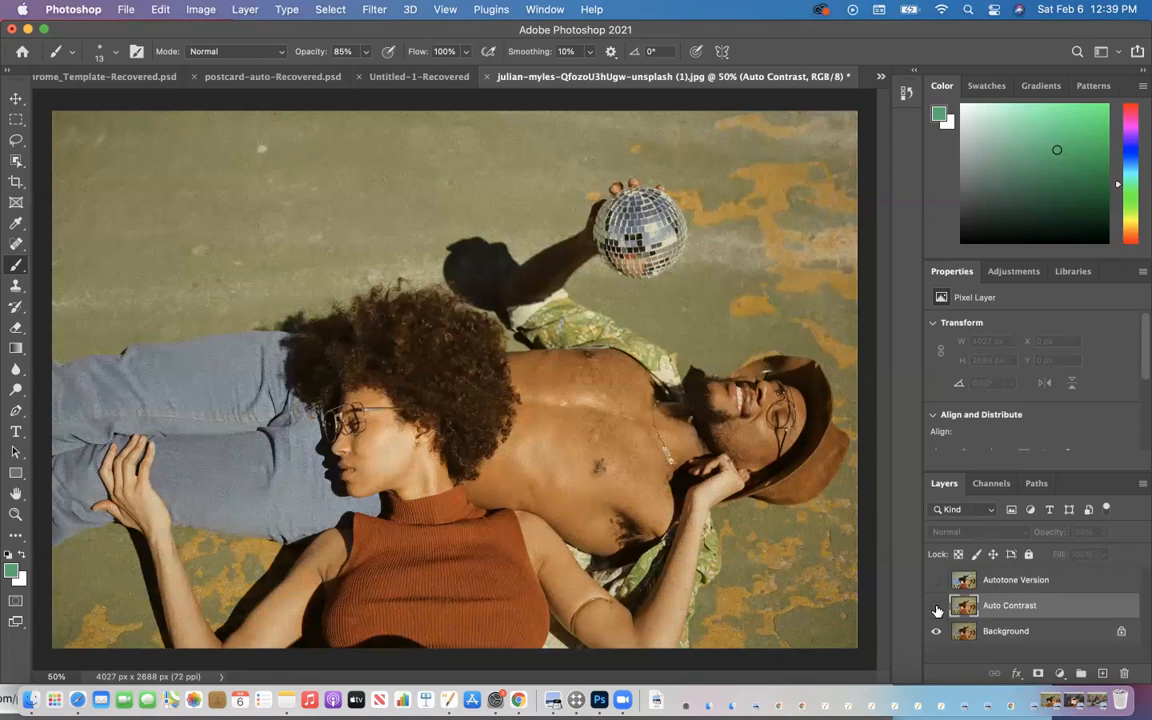
pyautogui.click(937, 606)
pyautogui.click(936, 581)
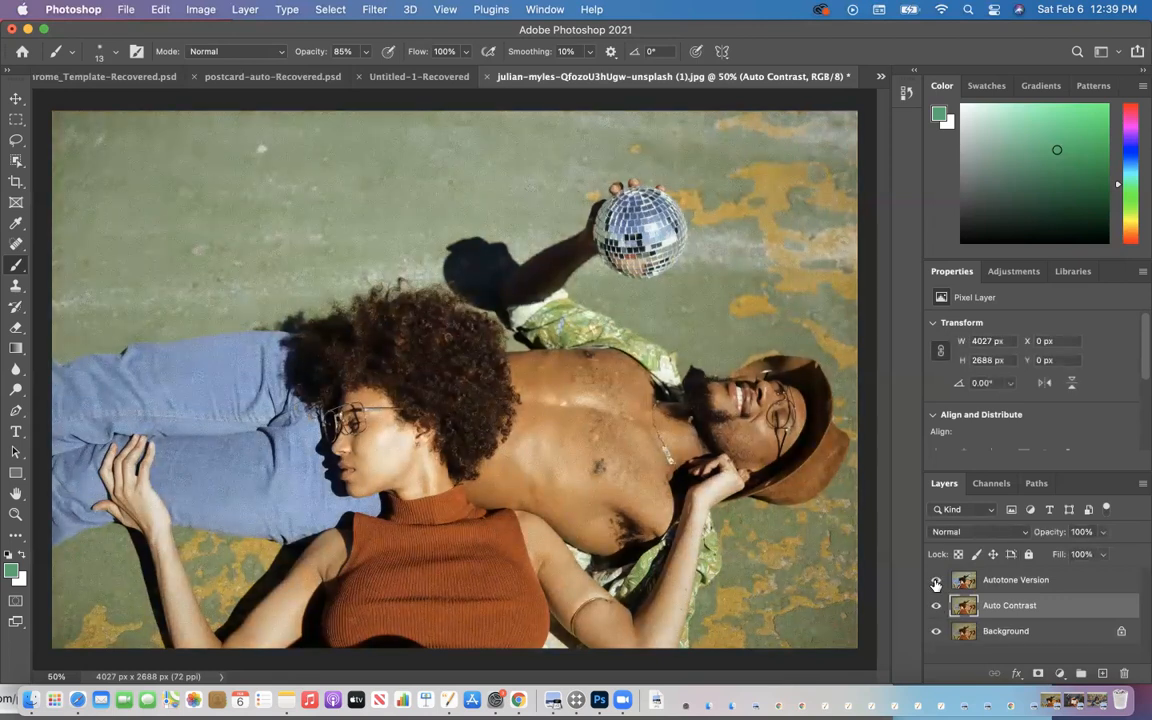
pyautogui.click(937, 607)
pyautogui.click(937, 607)
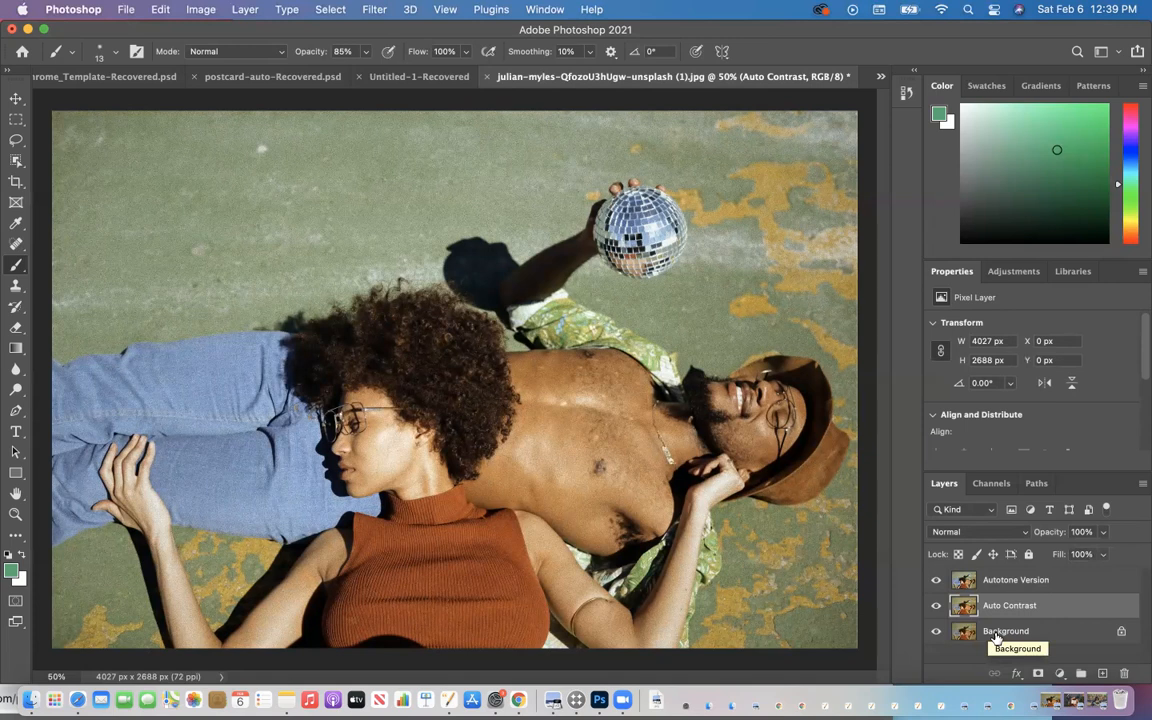
# - Duplicate the Background layer as "Autocolor" and apply Auto Color to the copy
pyautogui.rightClick(997, 637)
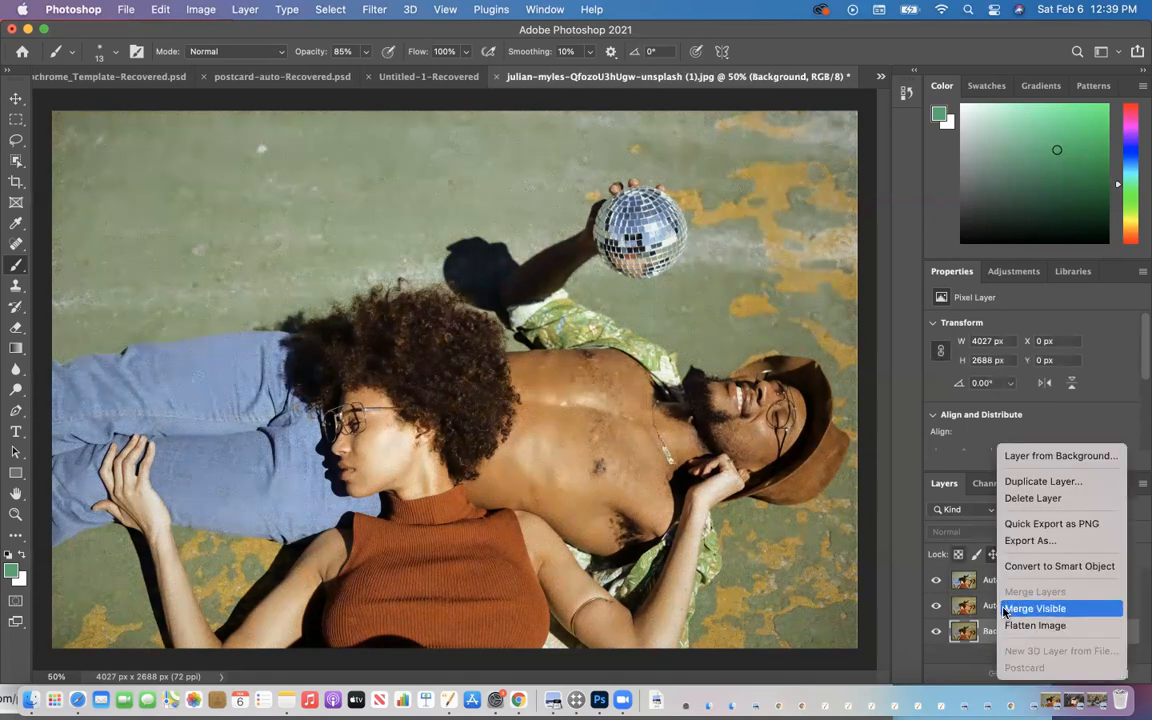
pyautogui.click(1017, 484)
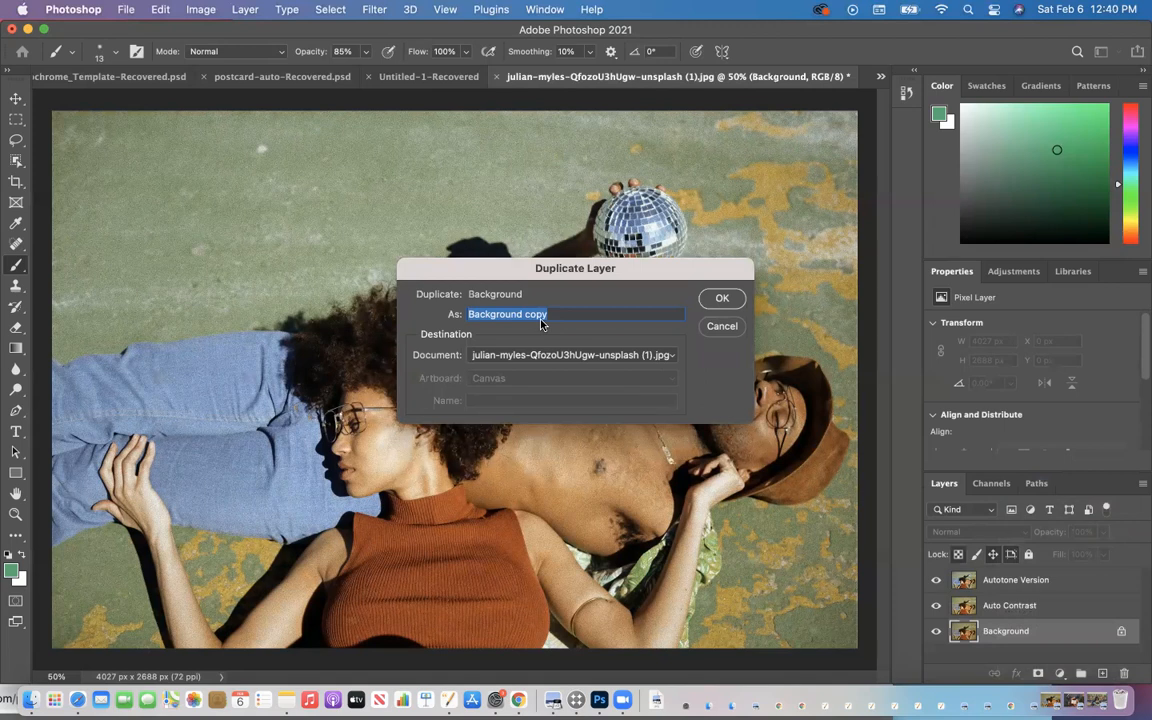
pyautogui.write('Autocolor')
pyautogui.click(722, 298)
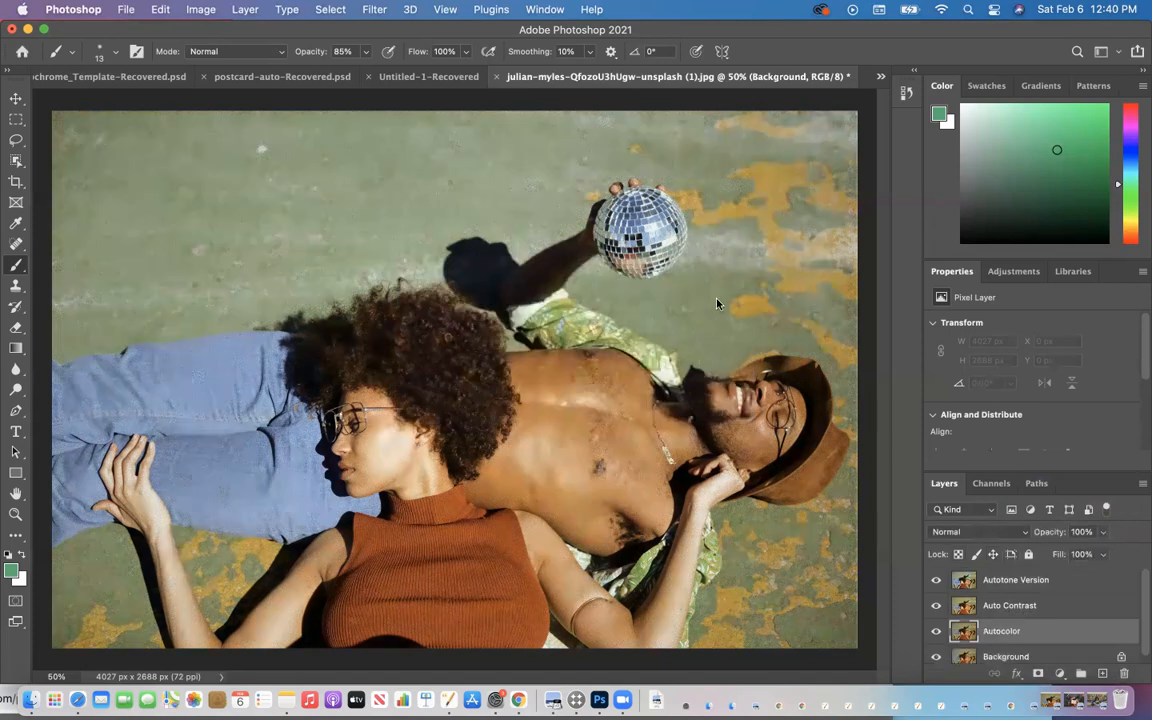
pyautogui.click(198, 9)
pyautogui.click(198, 104)
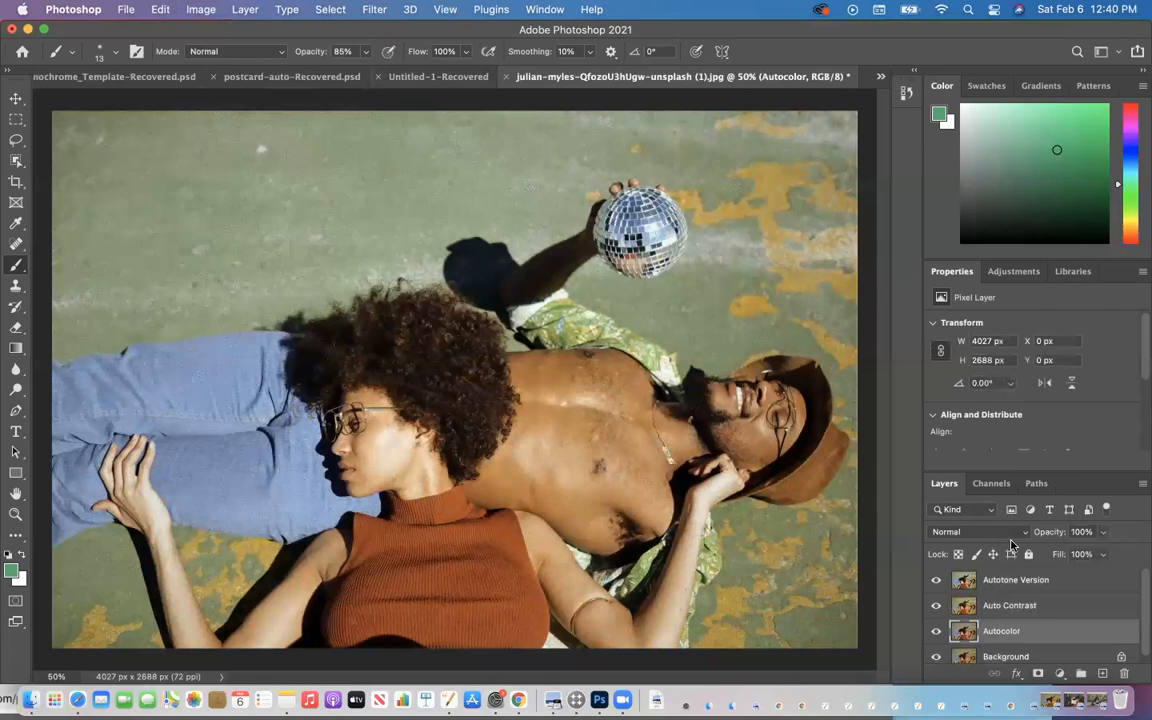
# - Compare the Autotone, Auto Contrast and Autocolor versions with the original photo by hiding and showing their layers
pyautogui.click(936, 579)
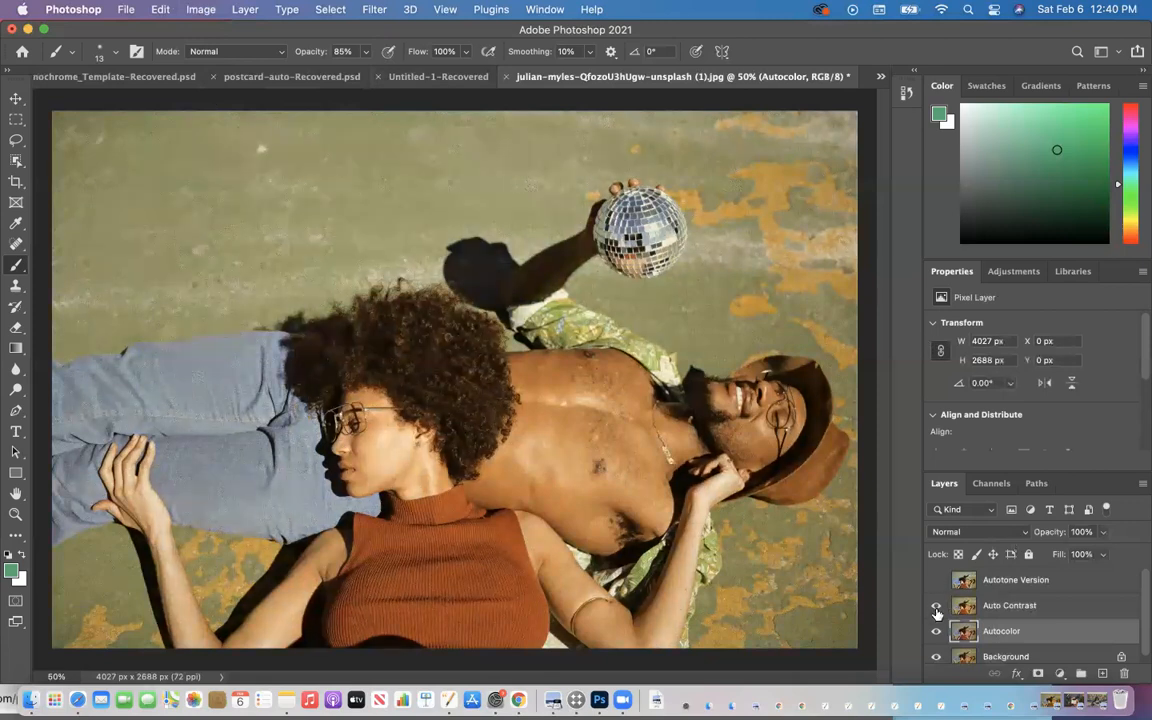
pyautogui.click(936, 606)
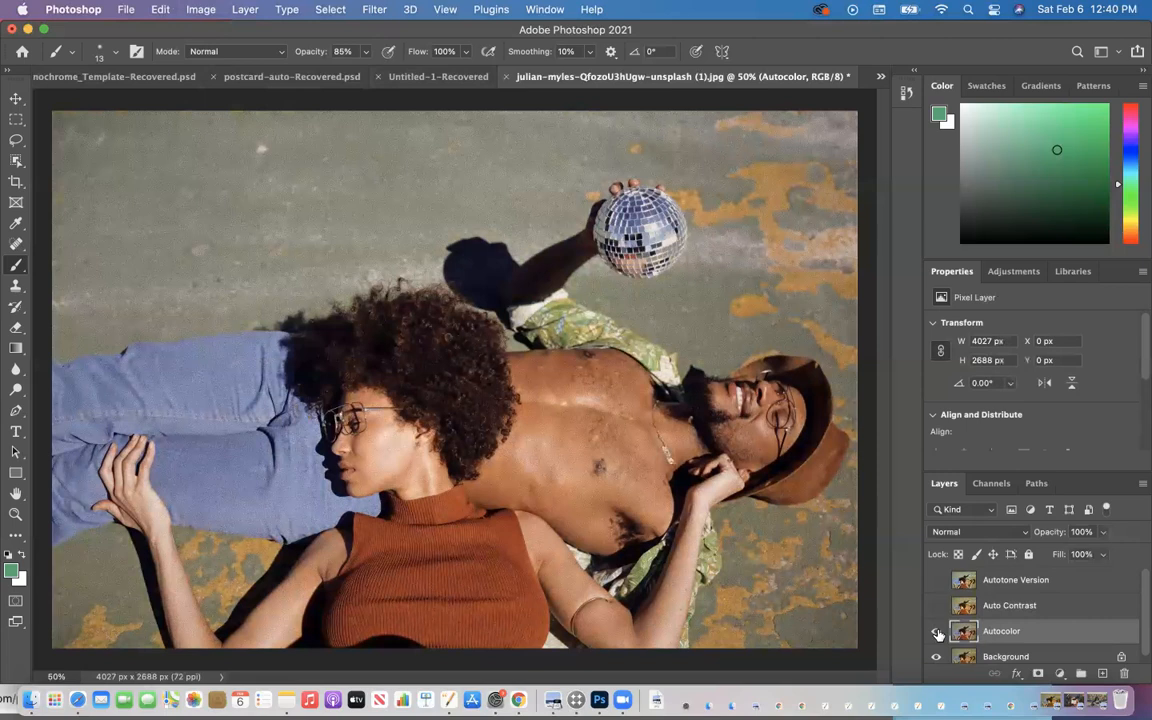
pyautogui.click(936, 631)
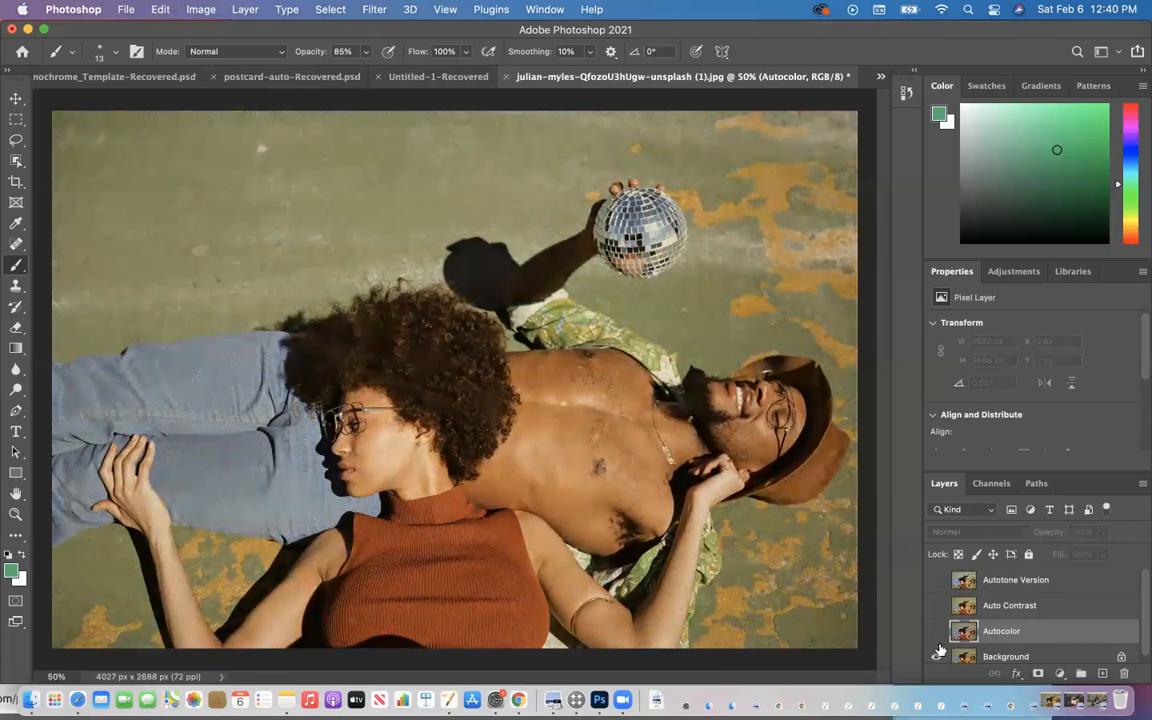
pyautogui.scroll(-1, 940, 640)
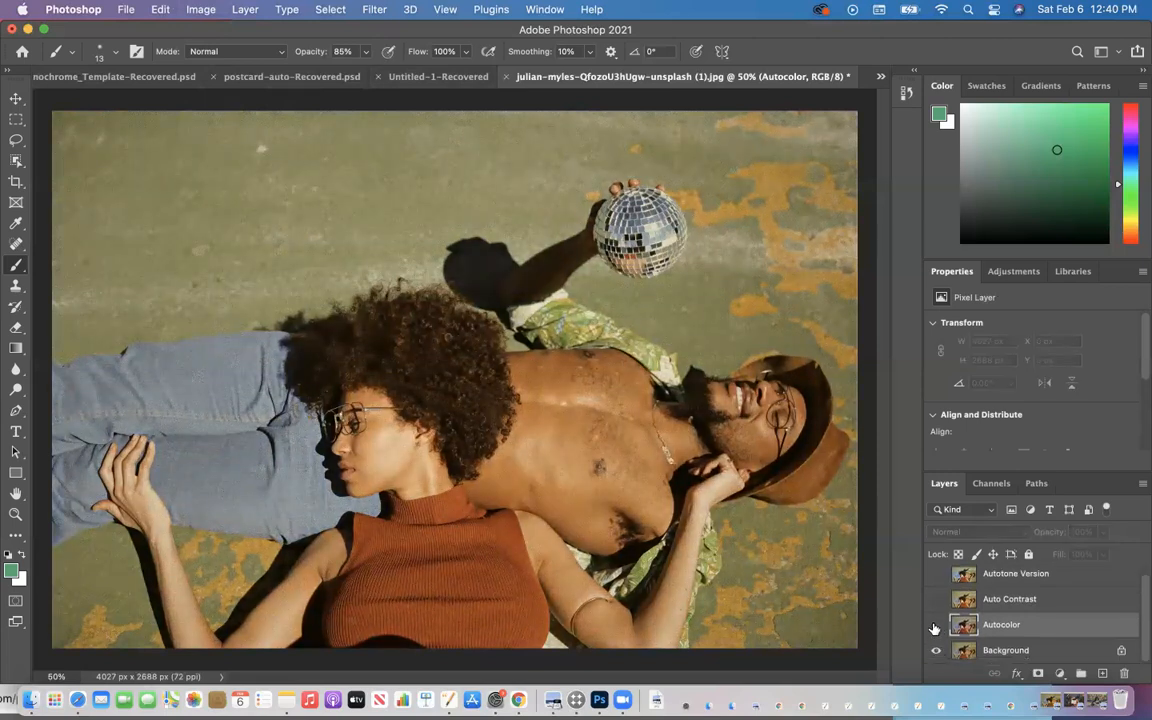
pyautogui.click(935, 626)
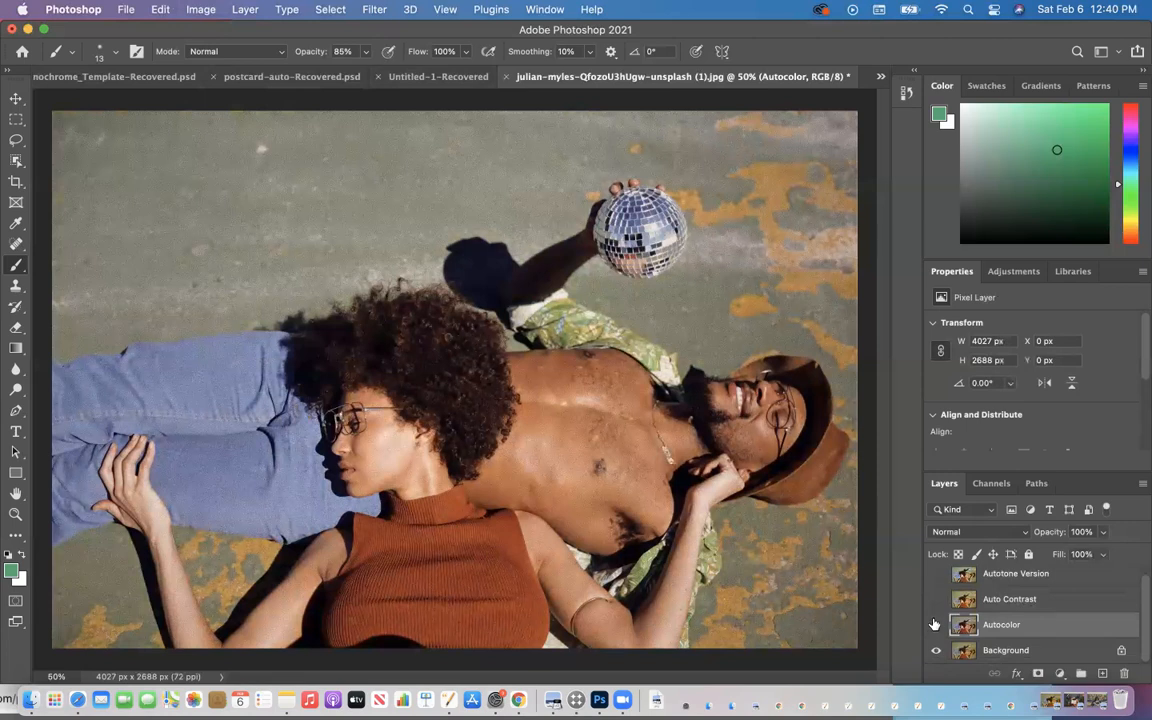
pyautogui.click(935, 601)
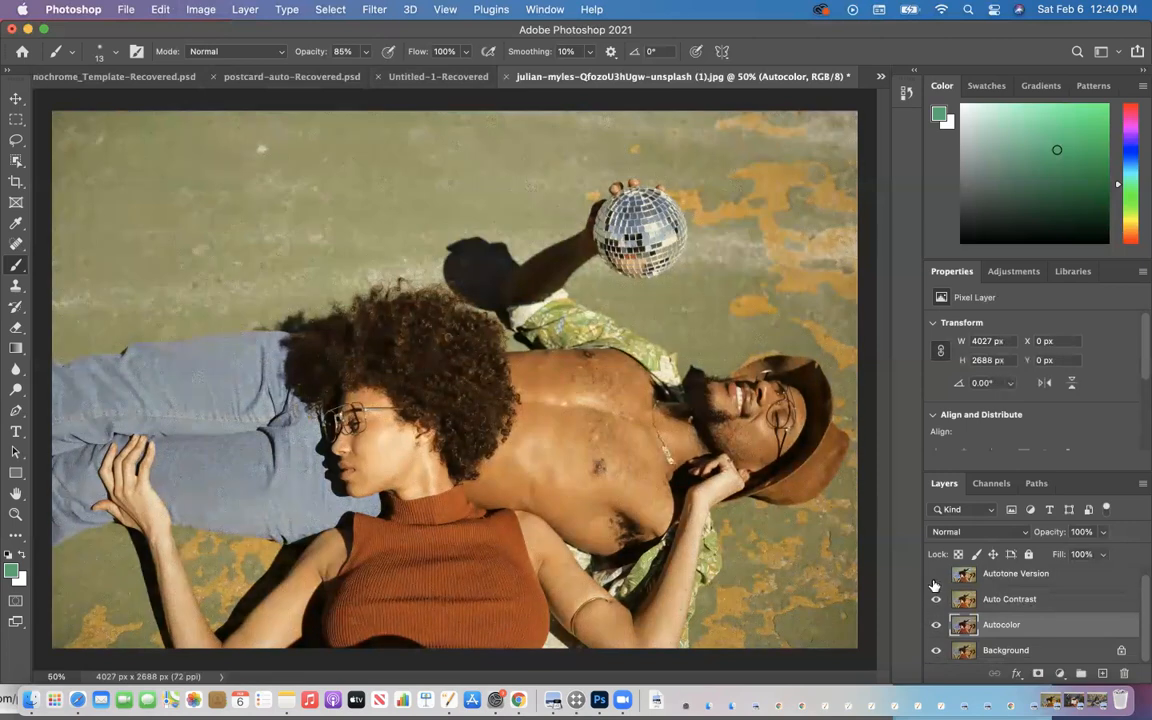
pyautogui.click(935, 577)
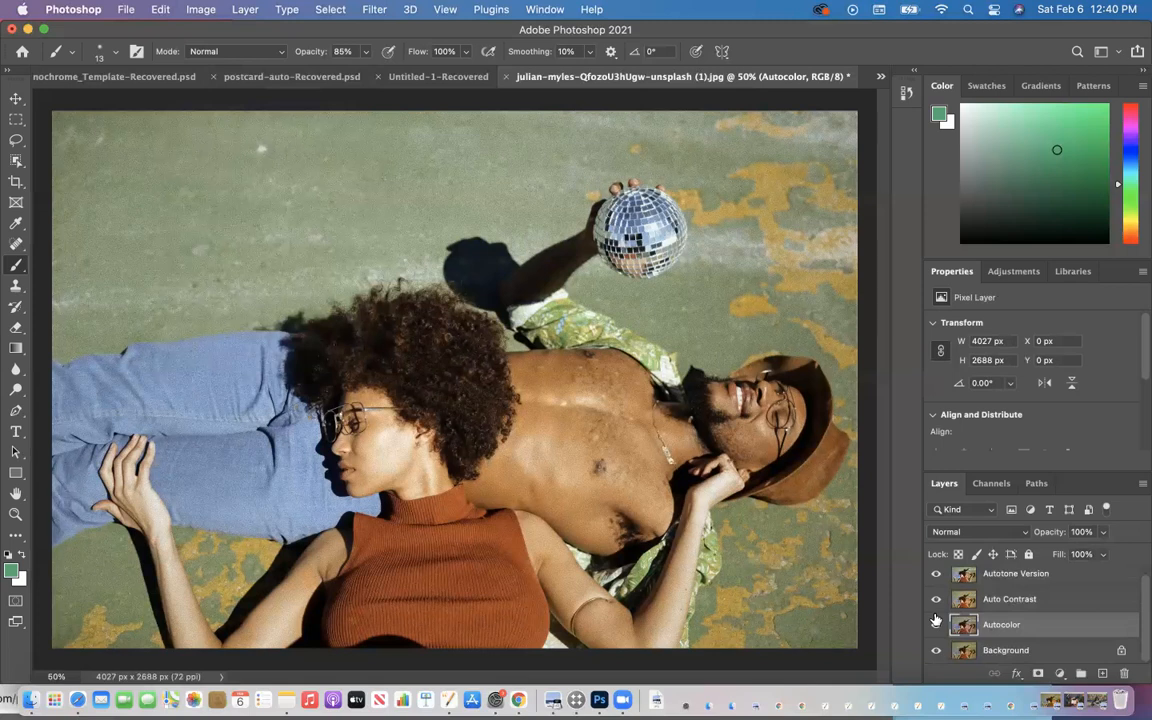
pyautogui.click(936, 622)
# - Compare the corrected versions by moving the Autocolor, Auto Contrast and Autotone Version layers to the top of the stack in turn
pyautogui.moveTo(1003, 628)
pyautogui.mouseDown()
pyautogui.moveTo(990, 600)
pyautogui.moveTo(995, 548)
pyautogui.moveTo(990, 650)
pyautogui.moveTo(996, 630)
pyautogui.mouseUp()
pyautogui.moveTo(1000, 628); pyautogui.dragTo(1000, 582)
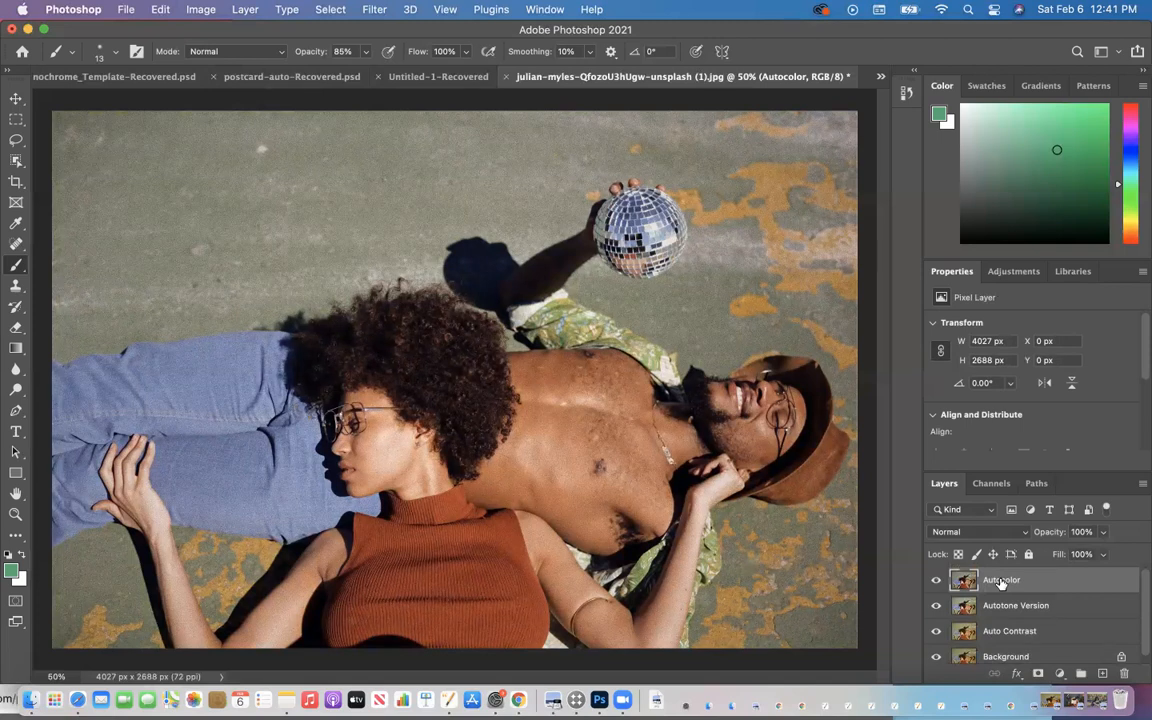
pyautogui.click(1001, 633)
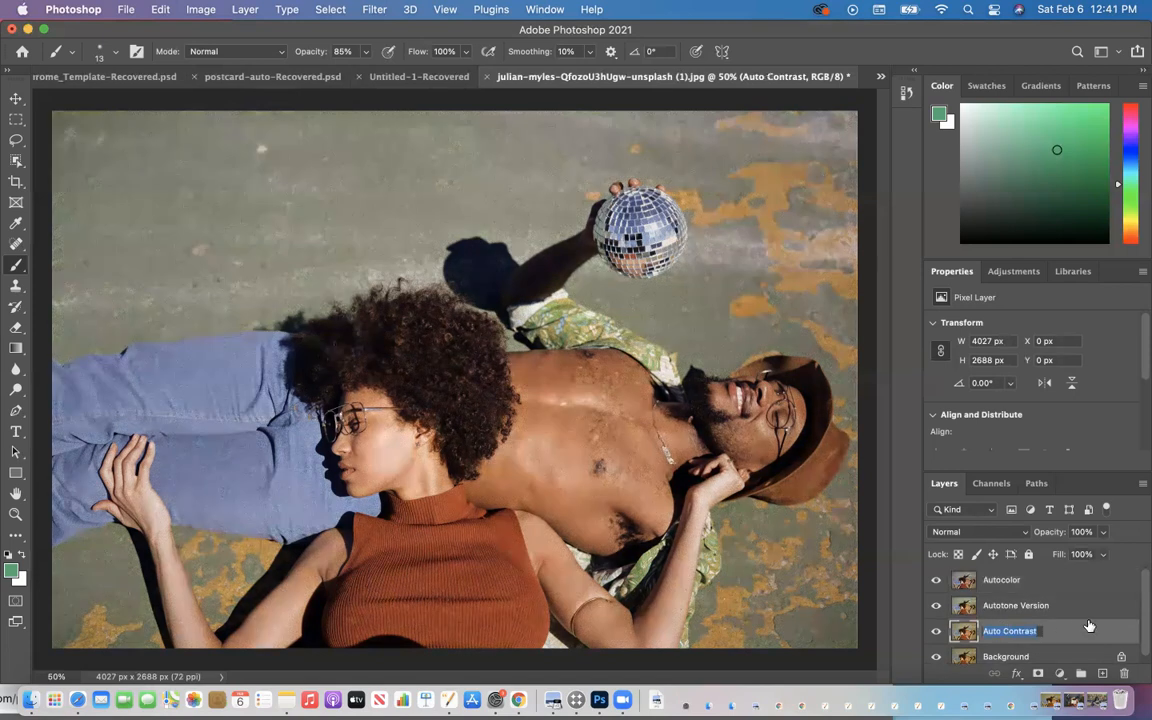
pyautogui.moveTo(1040, 631); pyautogui.dragTo(1022, 579)
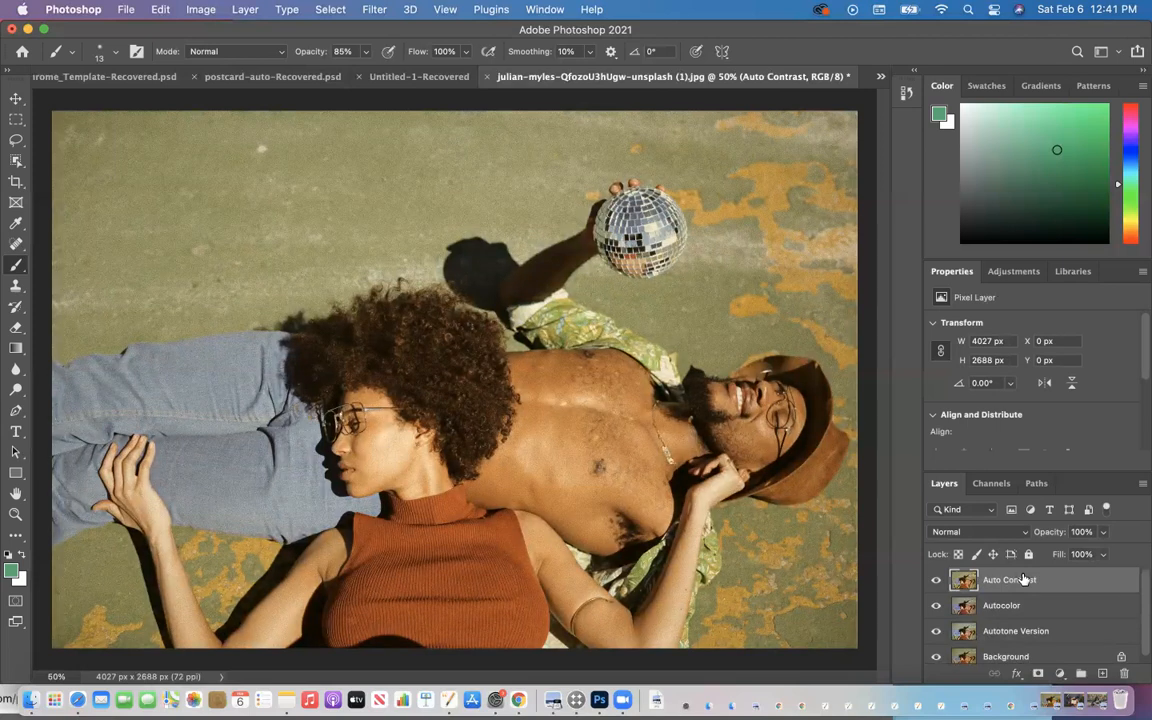
pyautogui.doubleClick(1008, 632)
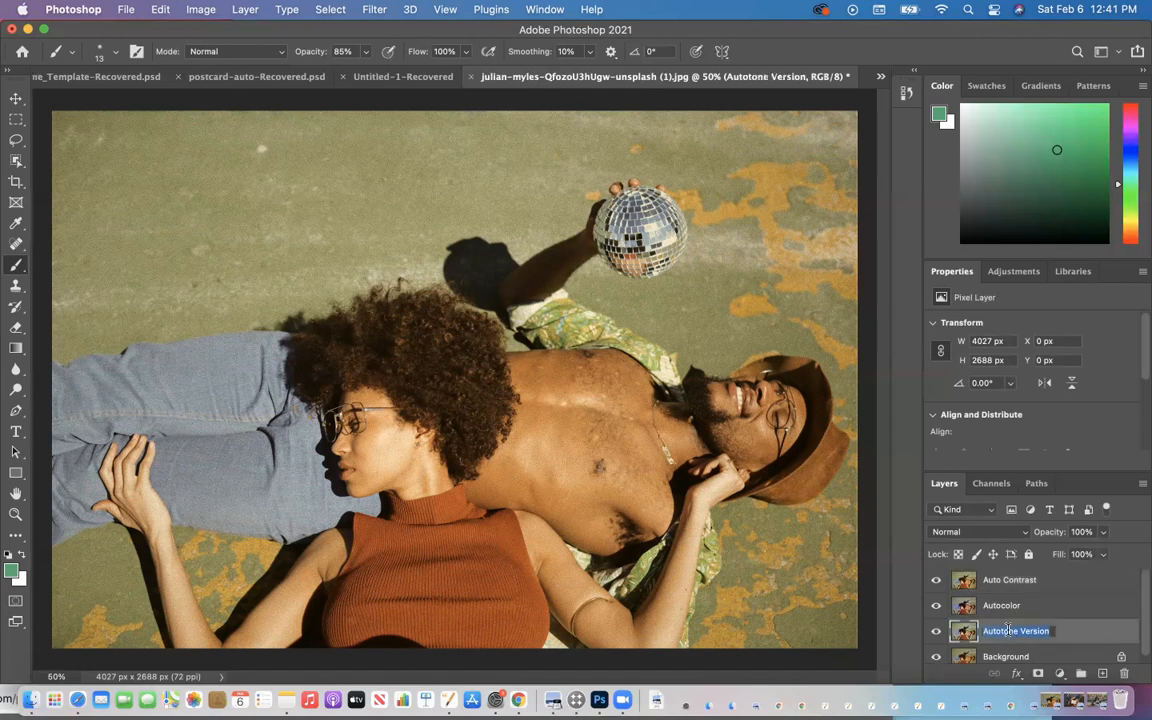
pyautogui.moveTo(1031, 626); pyautogui.dragTo(1025, 574)
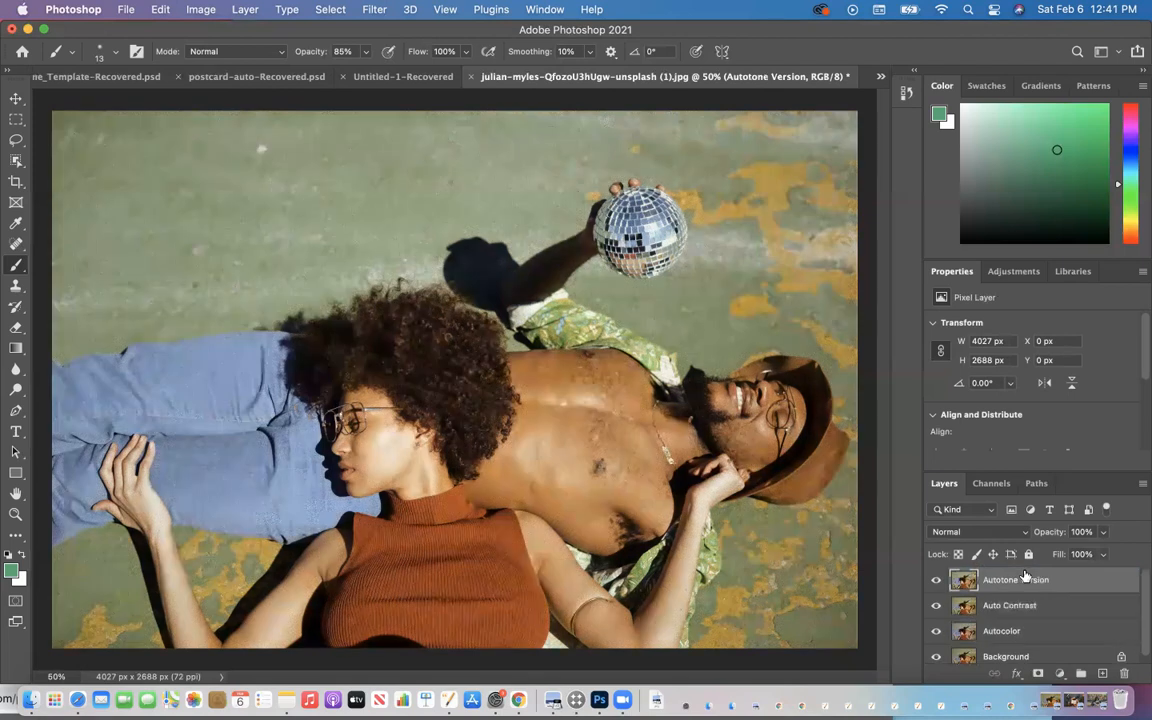
pyautogui.click(1001, 631)
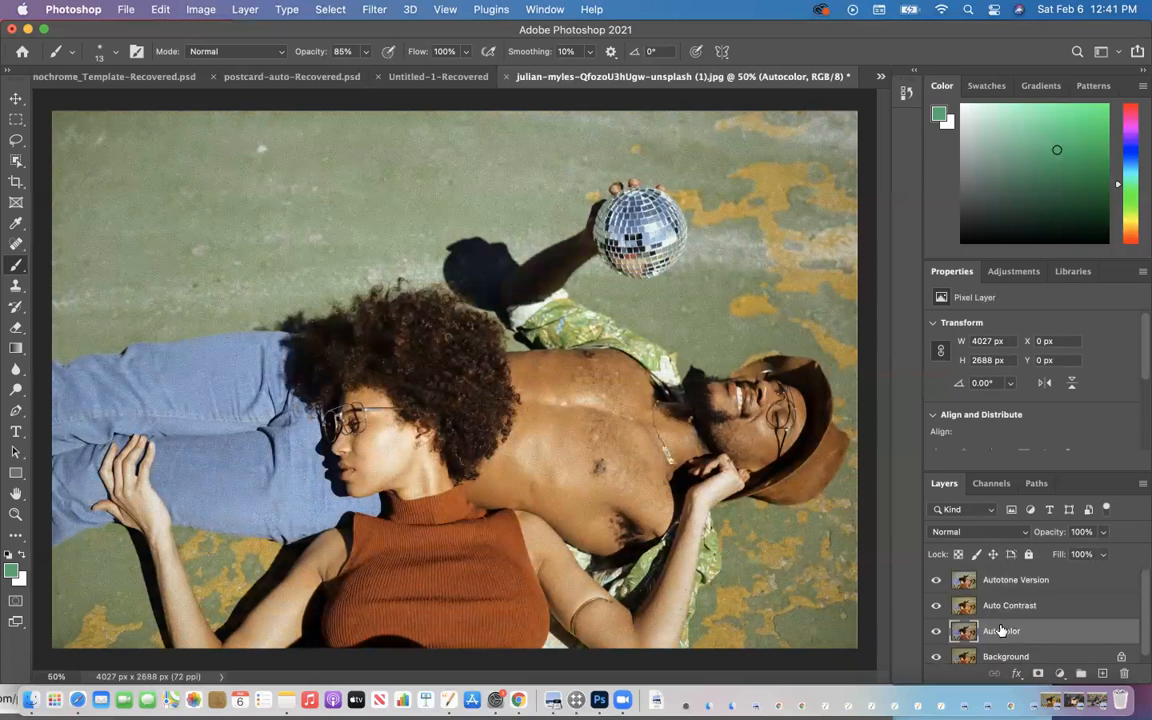
pyautogui.doubleClick(1001, 631)
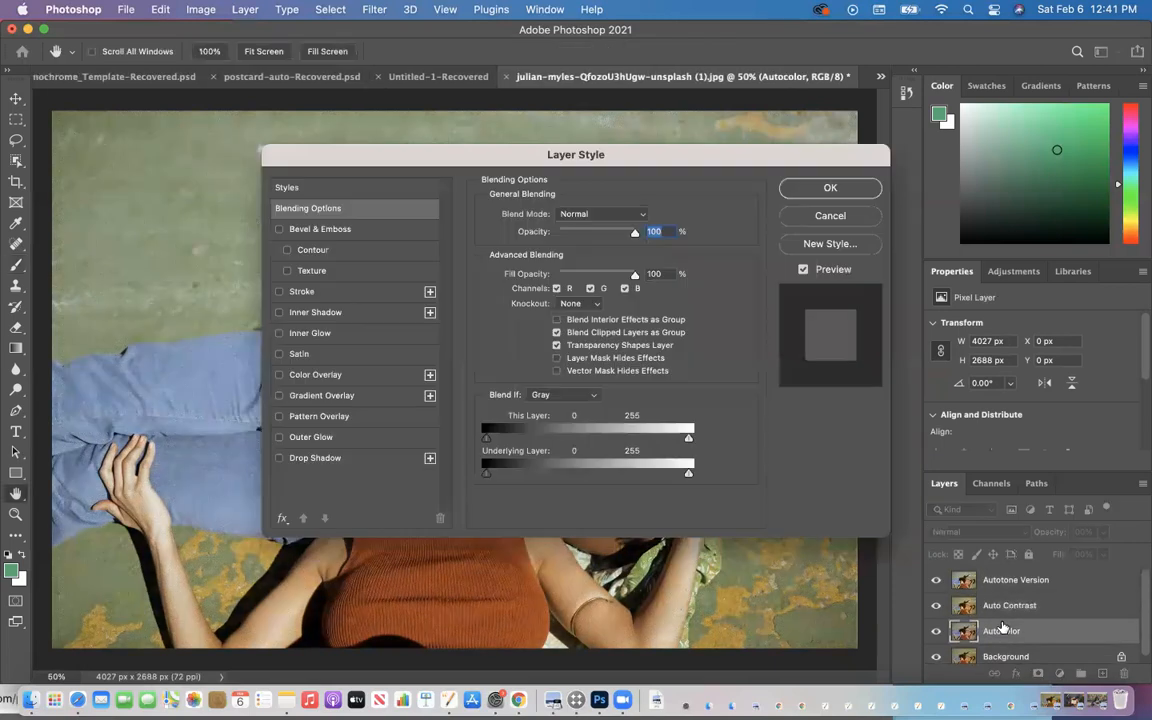
pyautogui.click(829, 214)
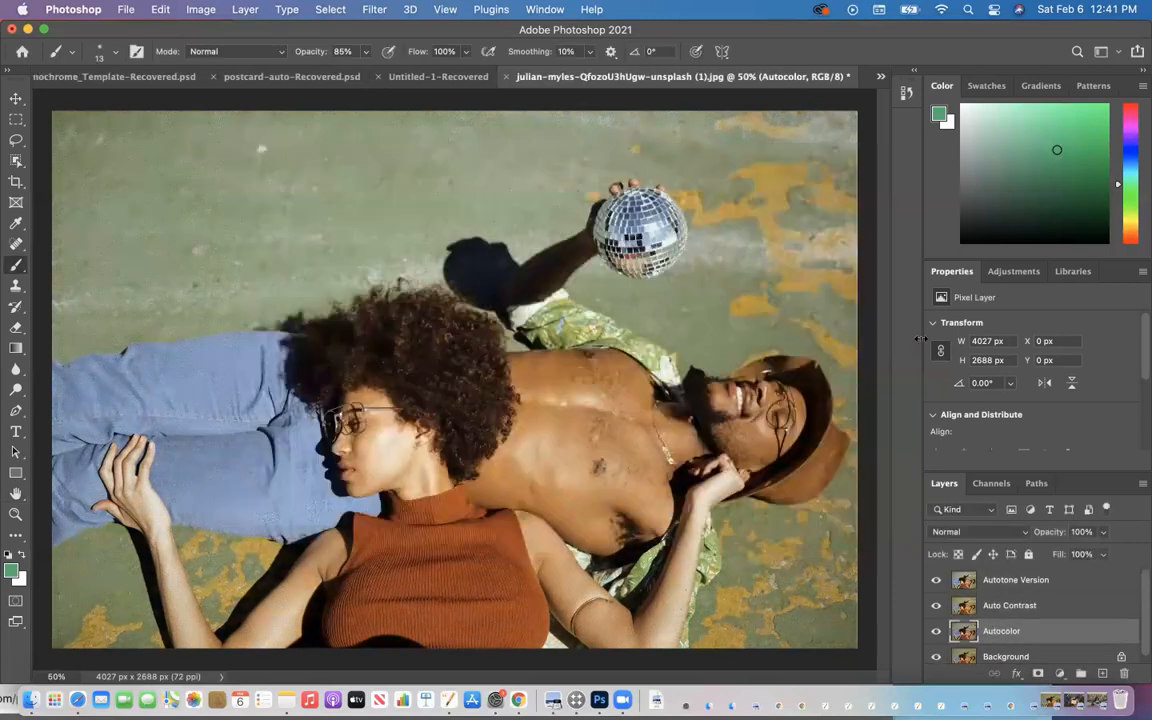
pyautogui.doubleClick(1013, 606)
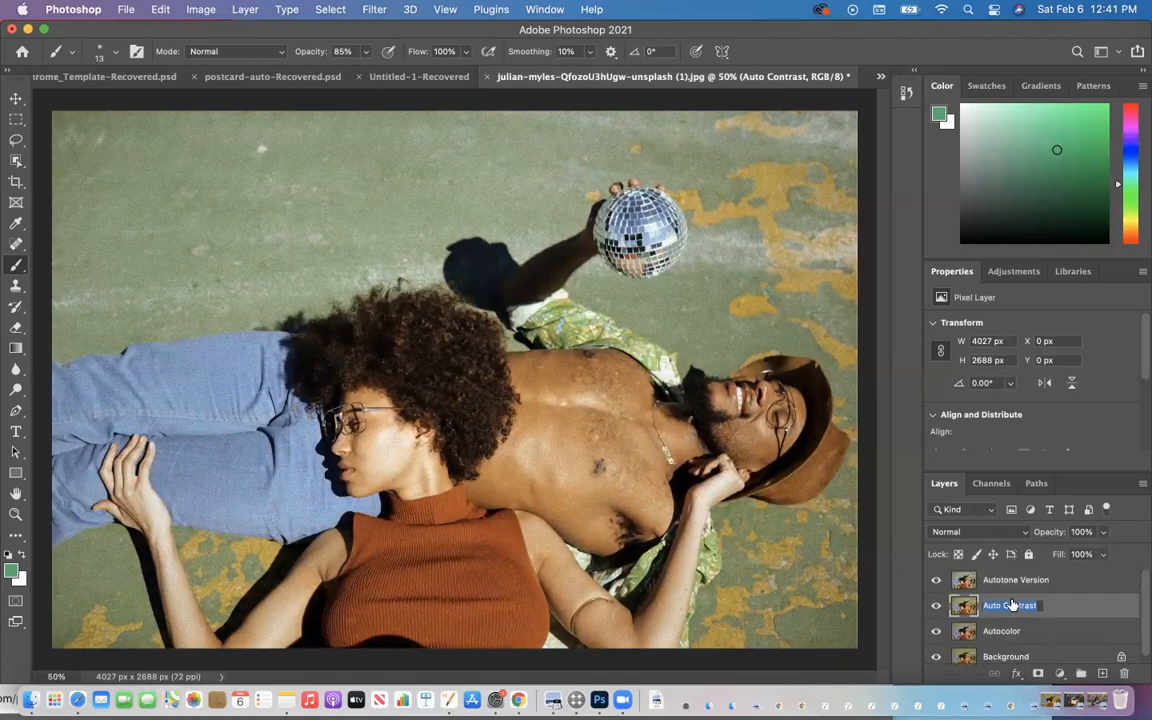
pyautogui.press('Return')
pyautogui.doubleClick(1015, 606)
pyautogui.click(1089, 616)
# - Cycle Autocolor, Auto Contrast and Autotone Version through the top of the layer stack once more to compare their colors
pyautogui.moveTo(1013, 633); pyautogui.dragTo(1006, 578)
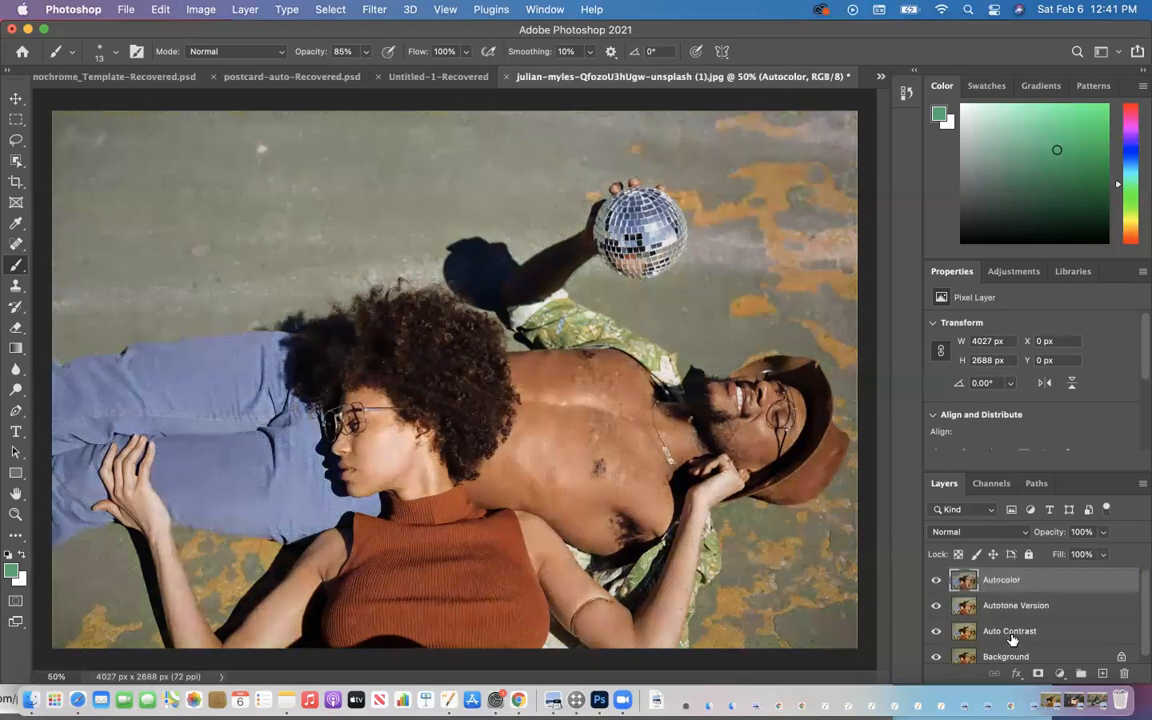
pyautogui.moveTo(1013, 636); pyautogui.dragTo(1008, 574)
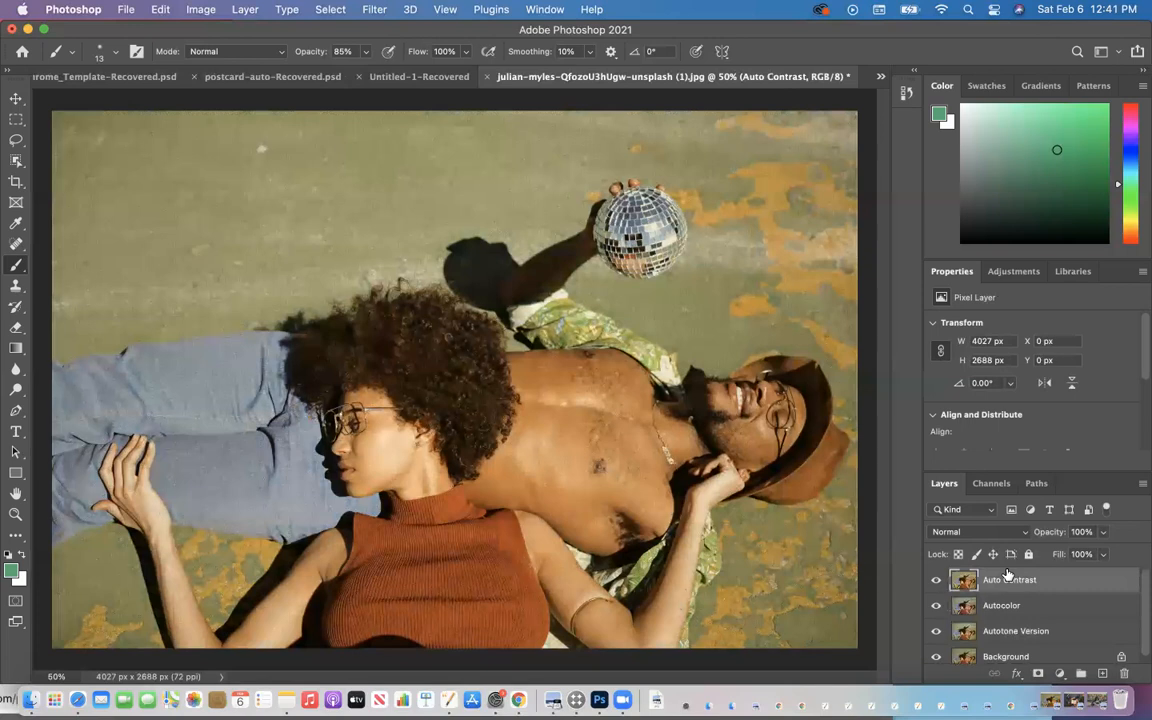
pyautogui.moveTo(1006, 634); pyautogui.dragTo(1006, 580)
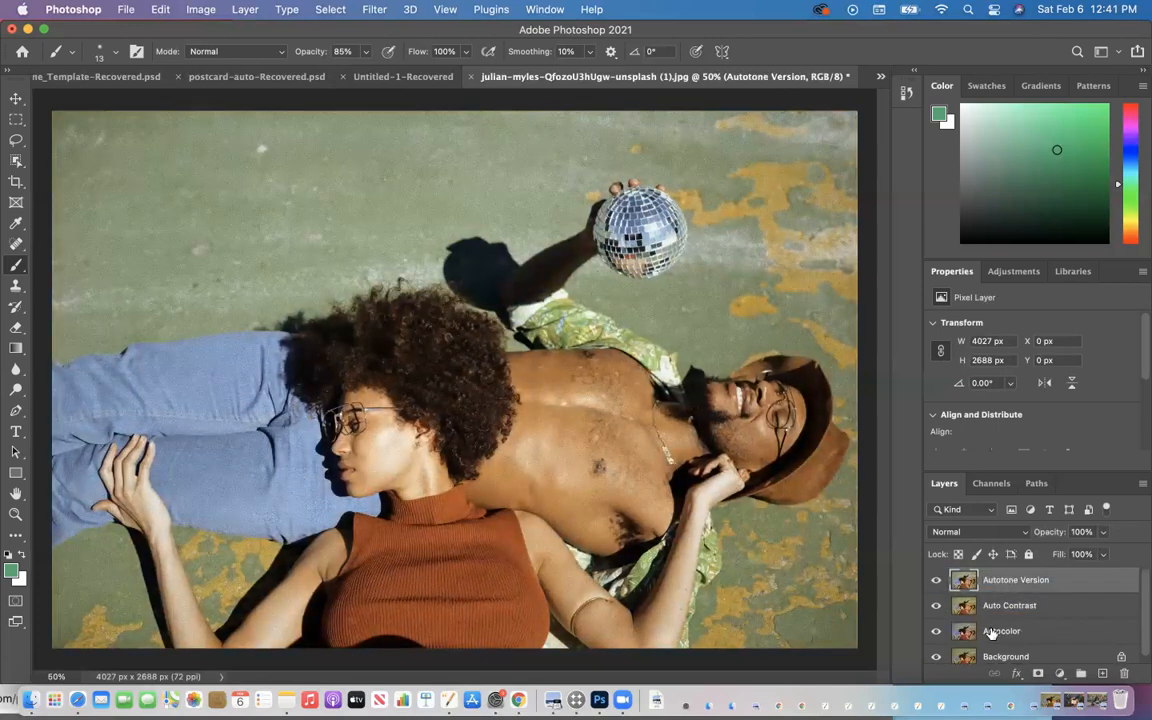
# - Move the Auto Contrast layer above Autotone Version and compare the two by hiding and showing Auto Contrast
pyautogui.moveTo(1003, 608); pyautogui.dragTo(996, 577)
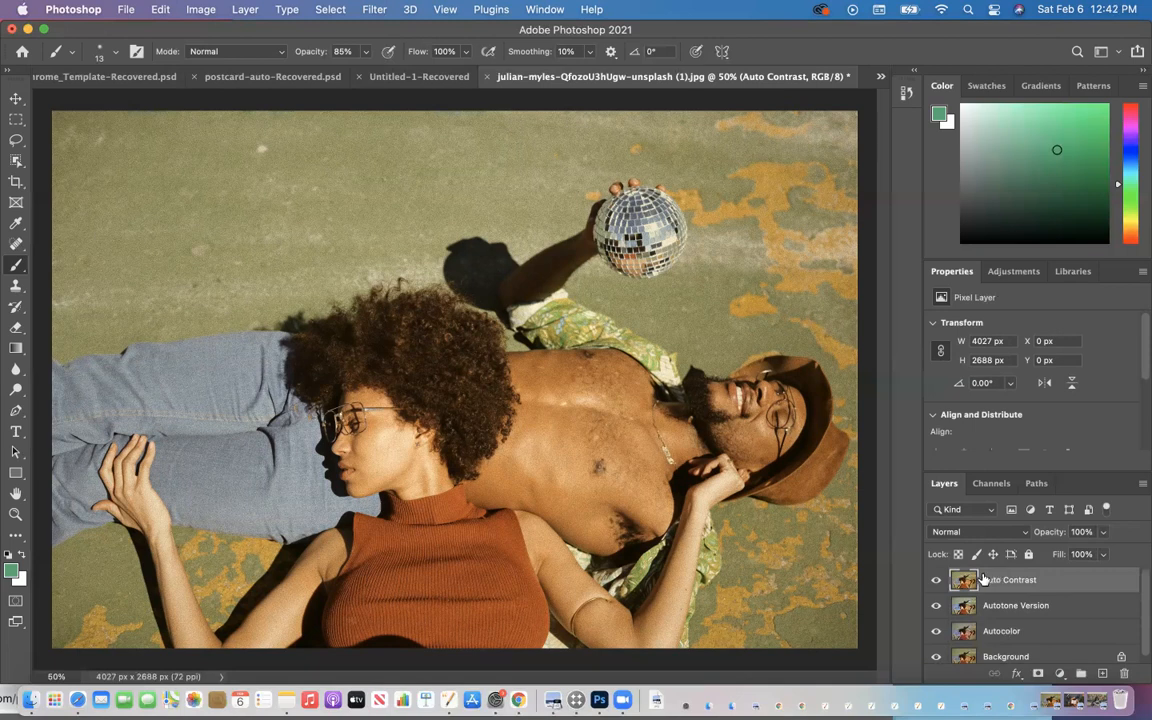
pyautogui.click(936, 583)
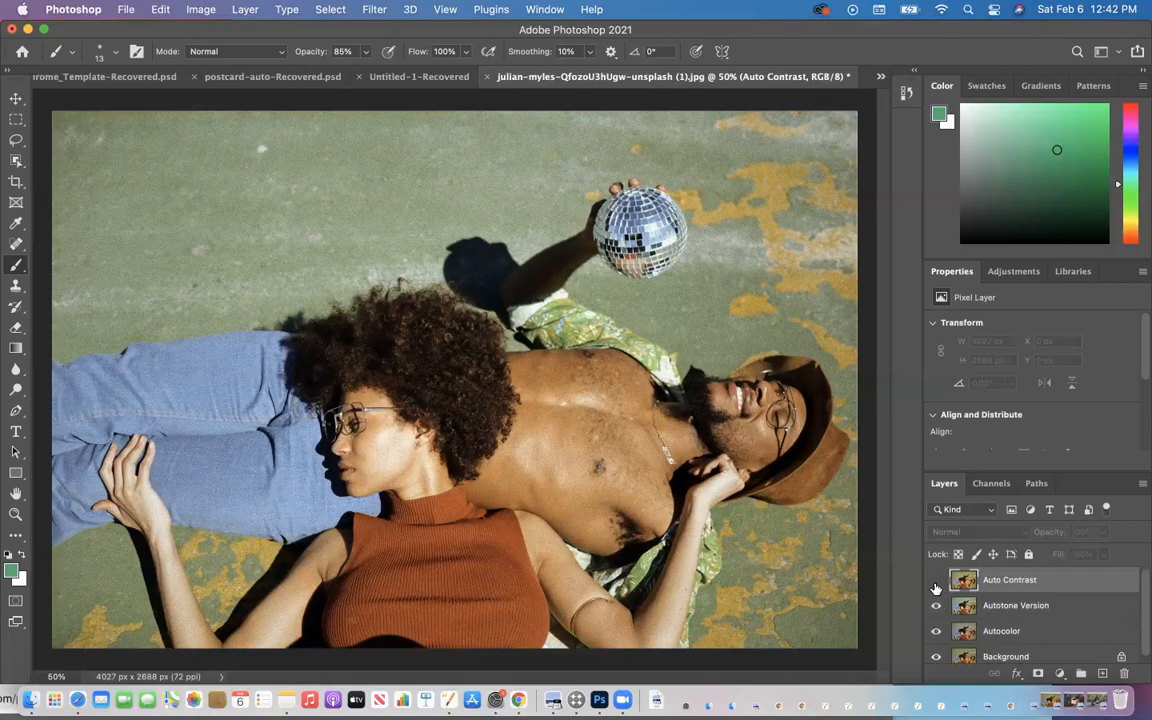
pyautogui.click(936, 581)
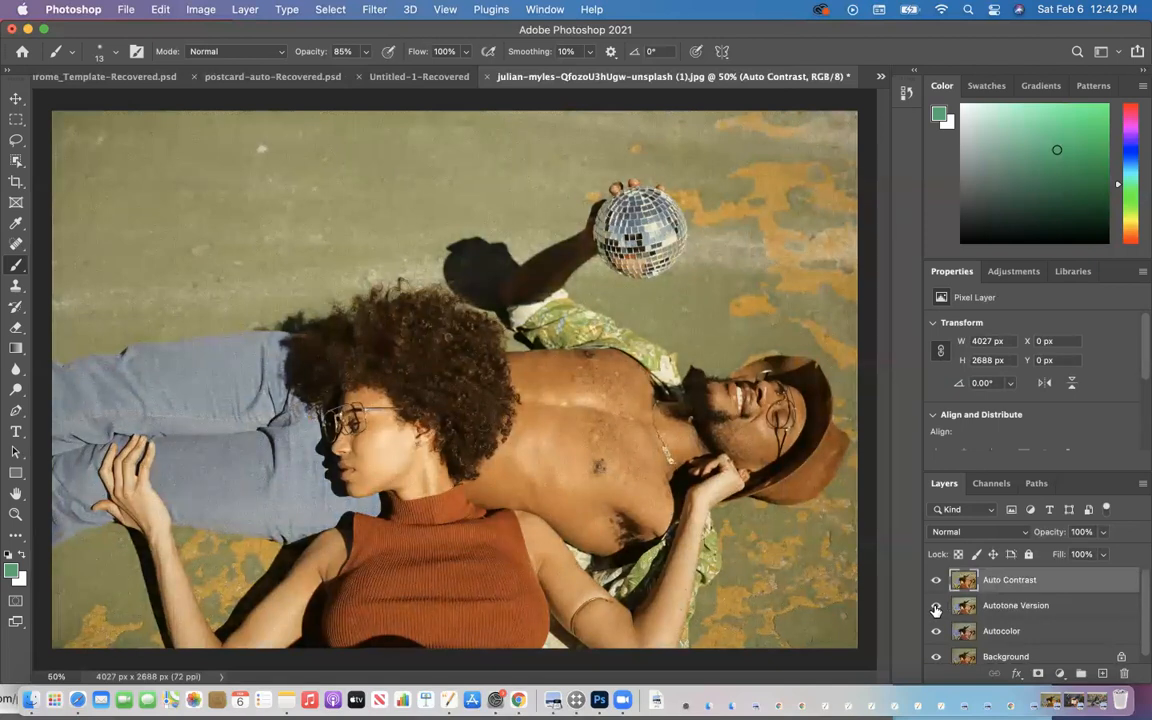
# - Convert the Background into a regular layer named "Original File" and lock all of its attributes
pyautogui.scroll(-1, 936, 634)
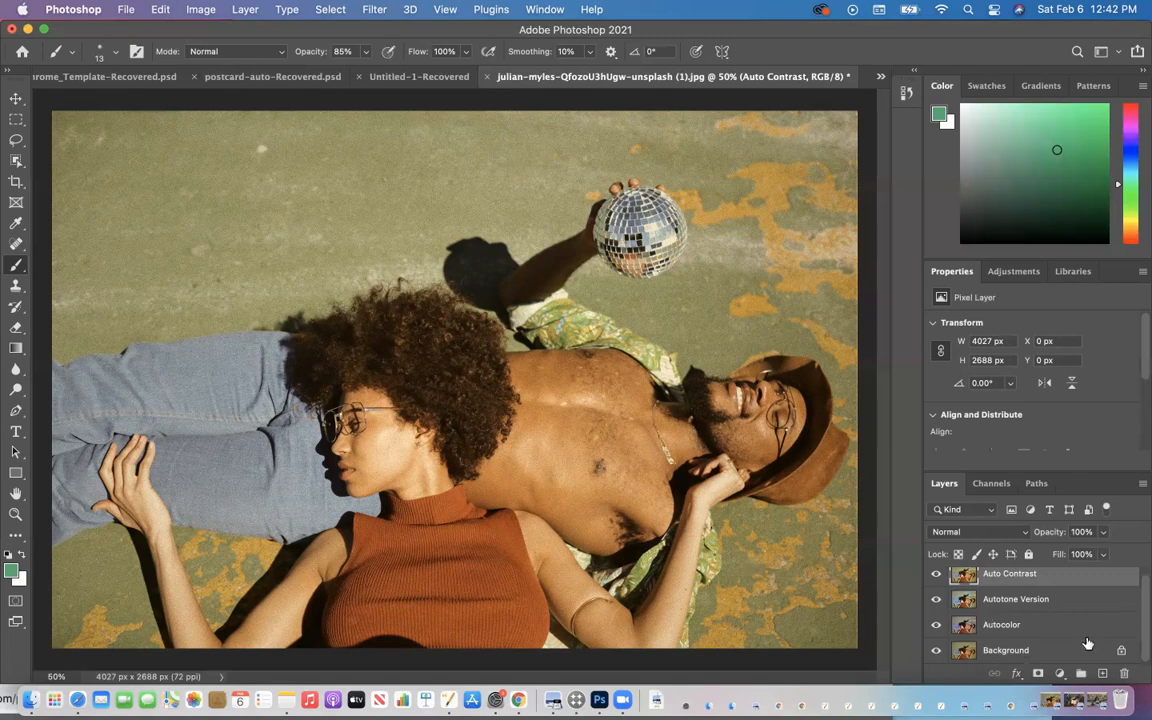
pyautogui.doubleClick(1003, 652)
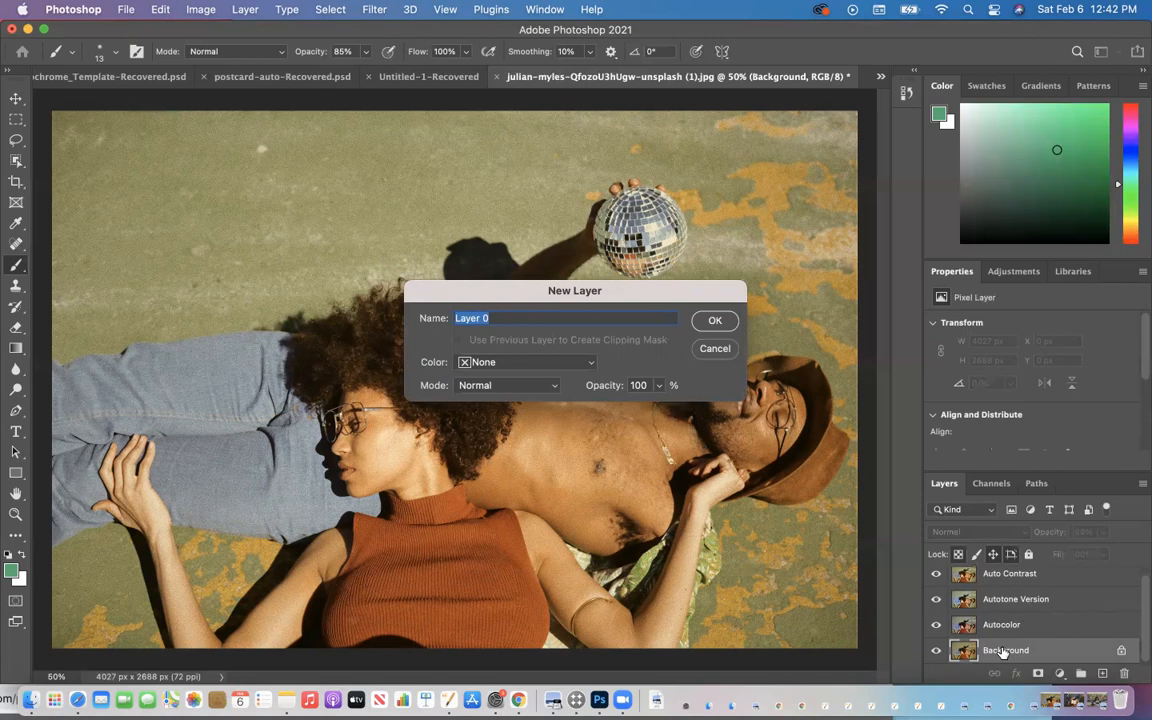
pyautogui.write('Original File')
pyautogui.click(715, 320)
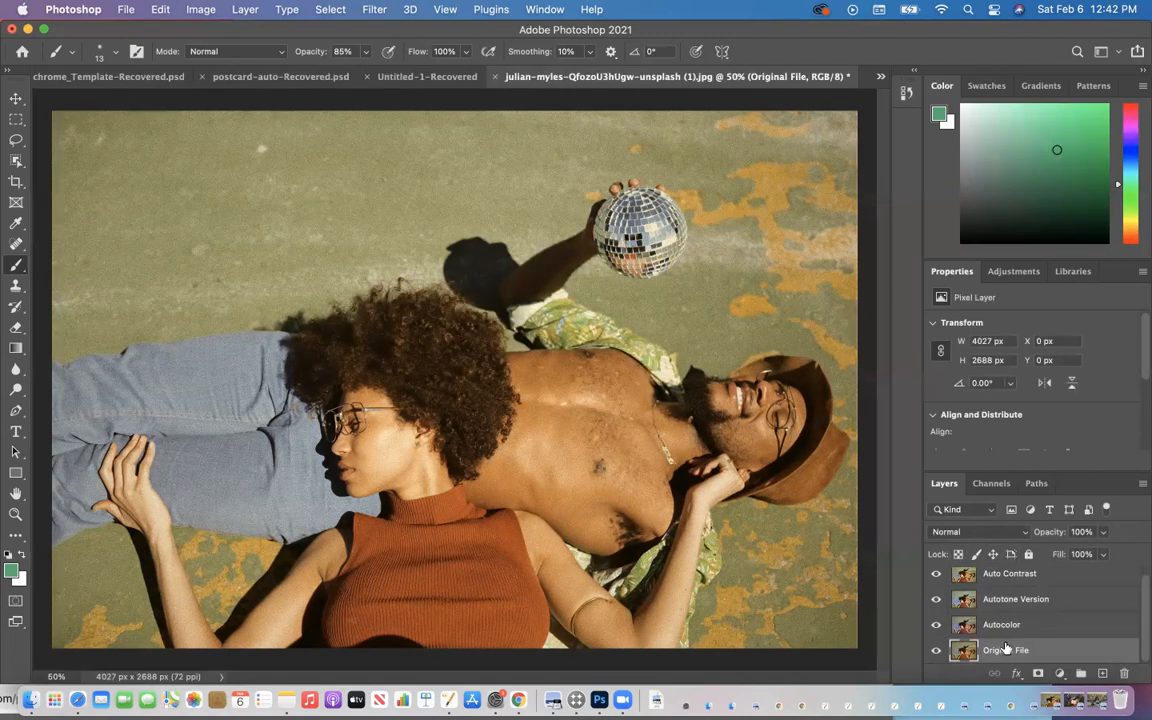
pyautogui.click(1028, 556)
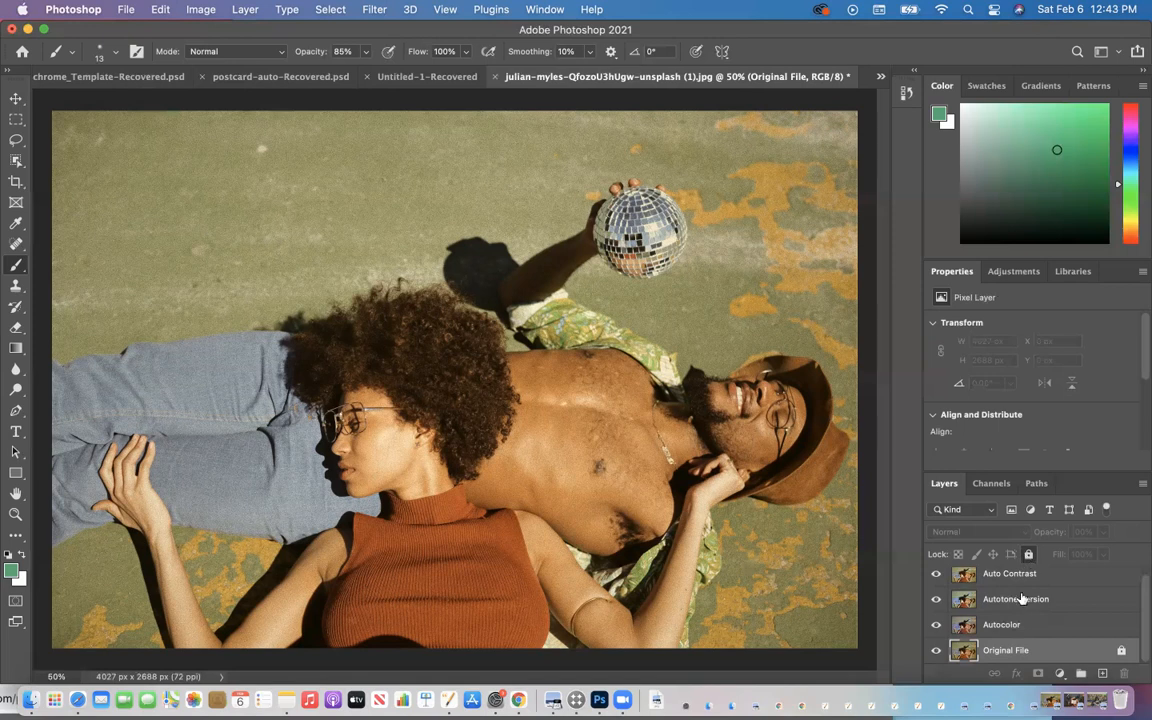
pyautogui.scroll(1, 1016, 600)
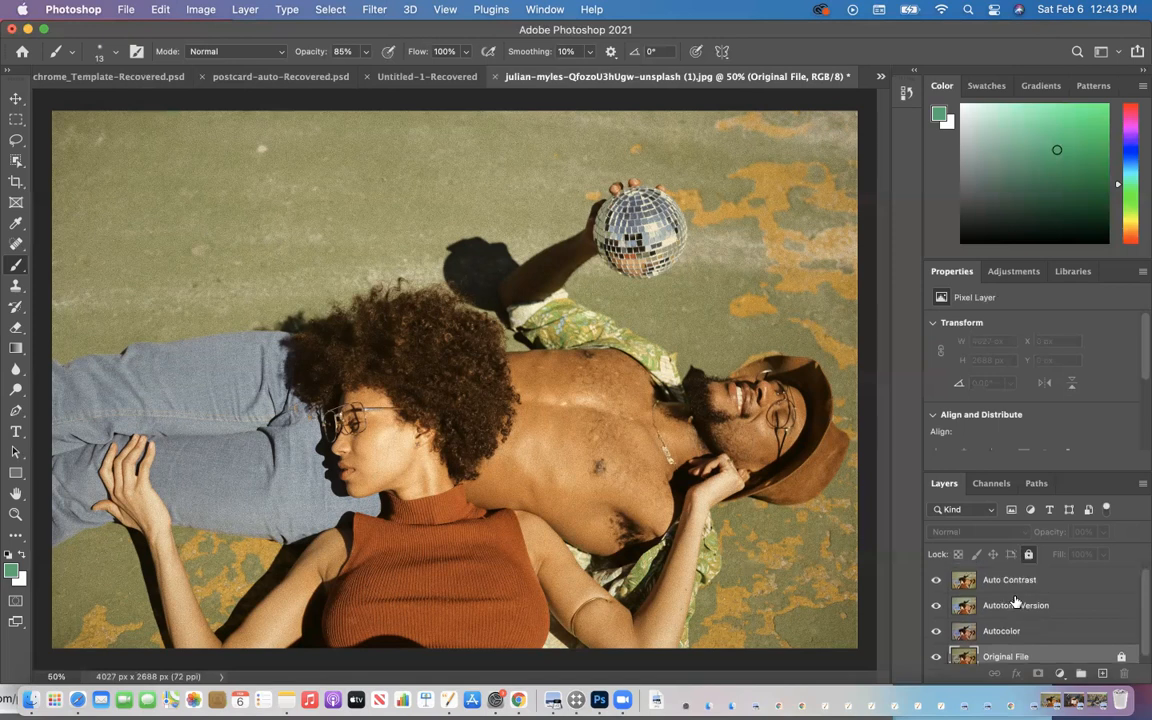
pyautogui.scroll(-1, 1016, 601)
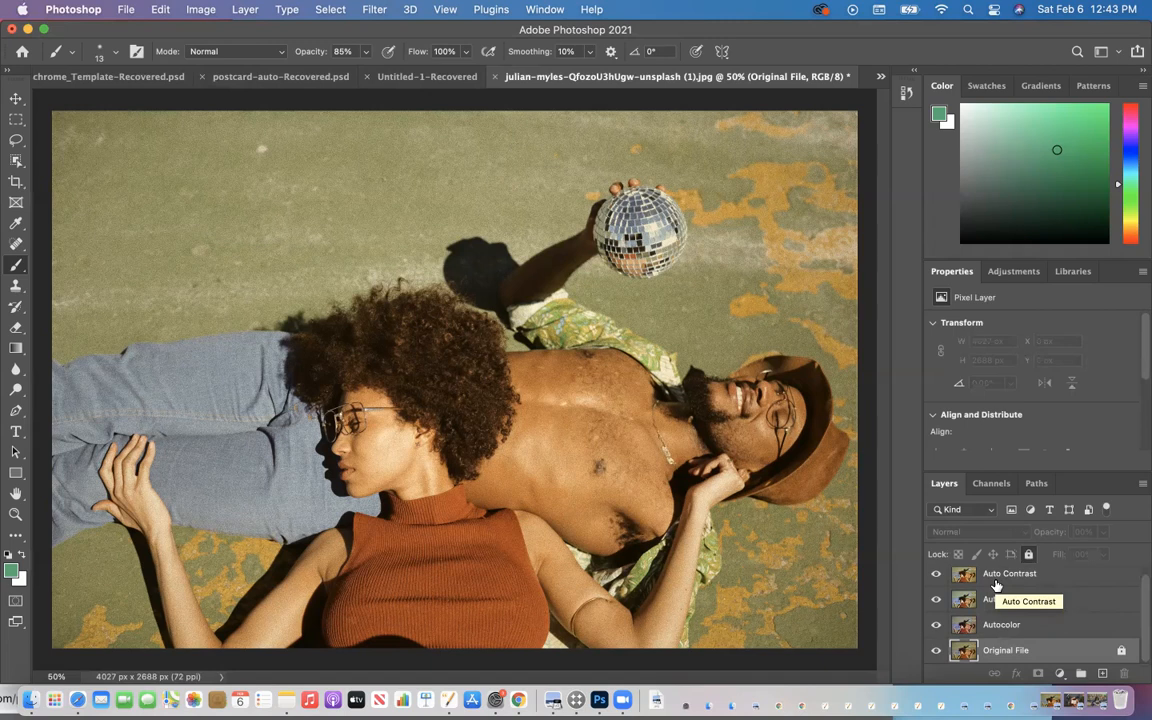
pyautogui.click(197, 14)
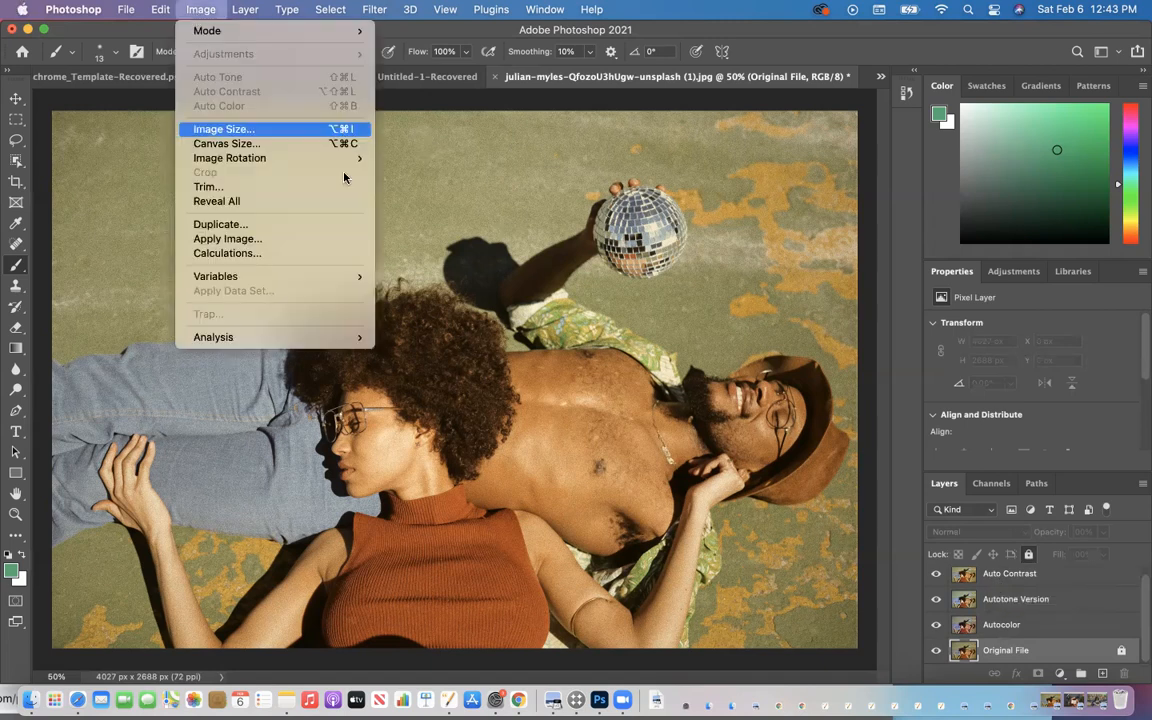
pyautogui.click(428, 178)
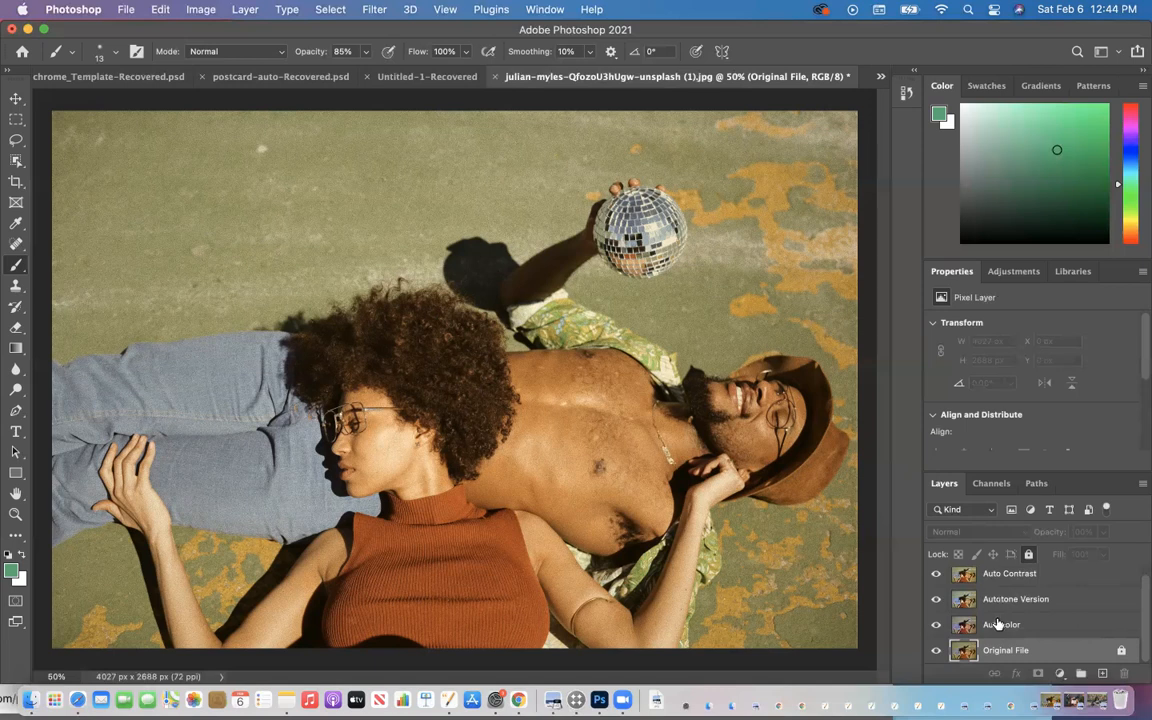
# - Compare the corrected versions with the Original File layer by hiding and showing the layers above it
pyautogui.moveTo(936, 573); pyautogui.dragTo(936, 625)
pyautogui.click(936, 628)
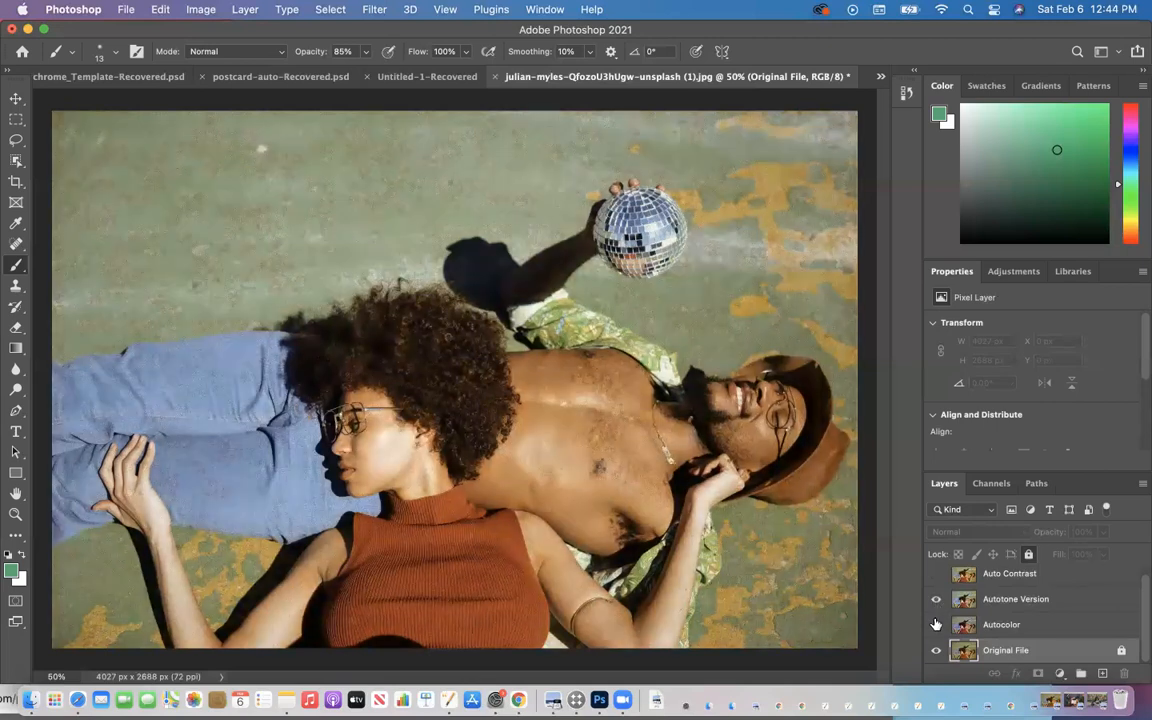
pyautogui.click(935, 576)
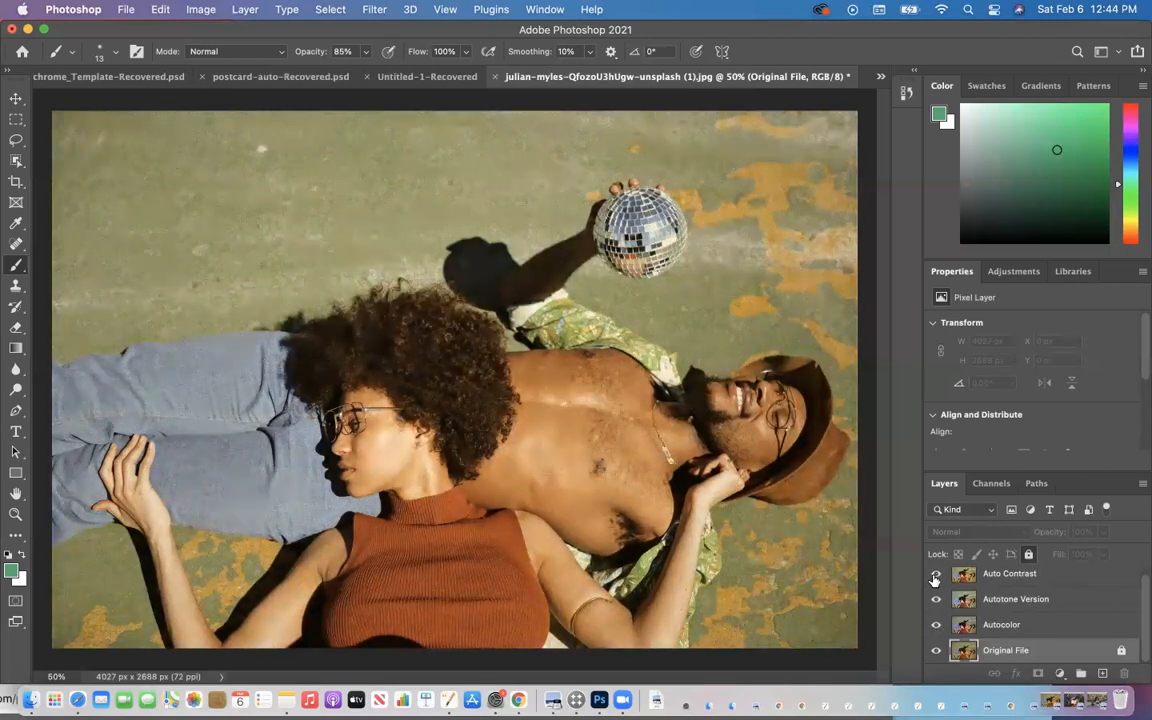